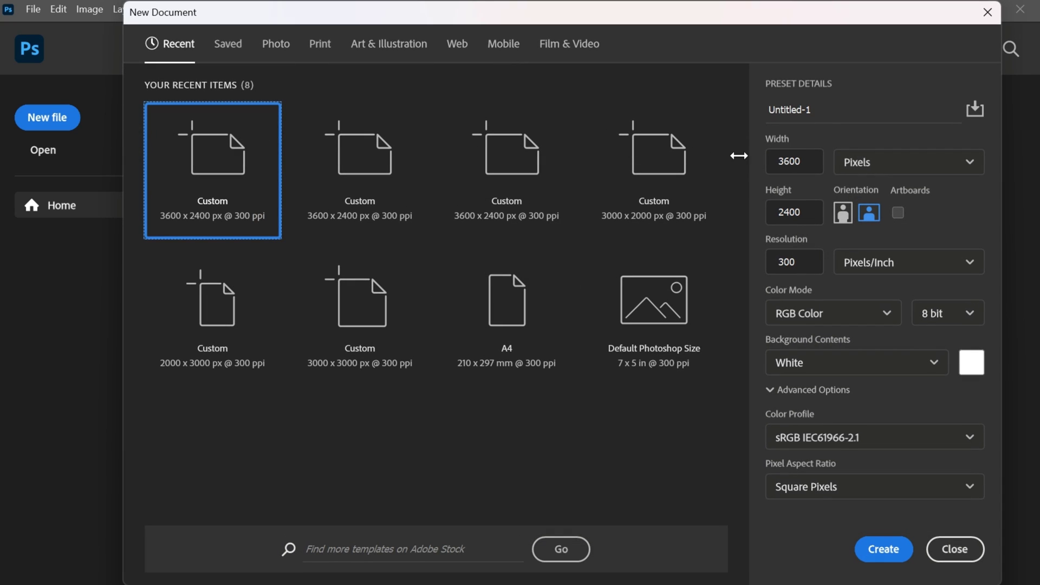
- Set the new document to 3600 × 2400 pixels at 300 ppi
{"action": "left_click", "coordinate": [794, 161]}
{"action": "left_click", "coordinate": [794, 212]}
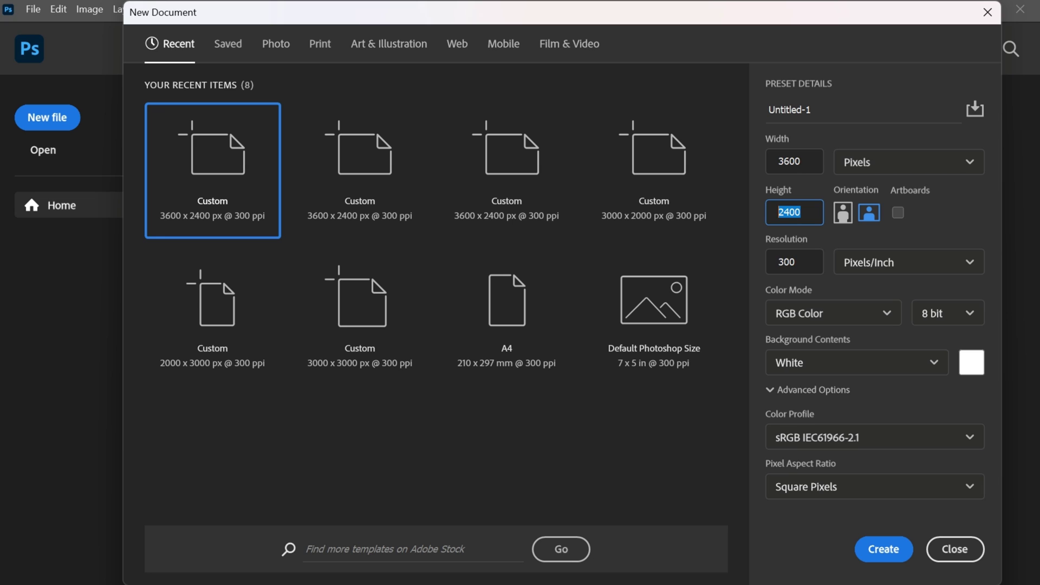
{"action": "key", "text": "Return"}
- Create the document and add a Solid Color fill layer at 50% brightness (#808080)
{"action": "left_click", "coordinate": [873, 550]}
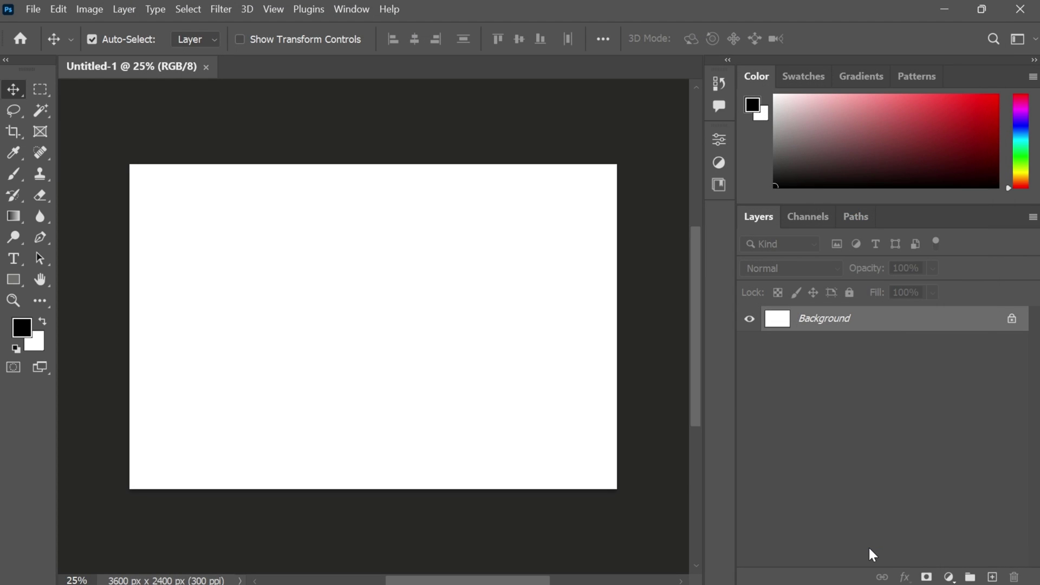
{"action": "key", "text": "ctrl+plus"}
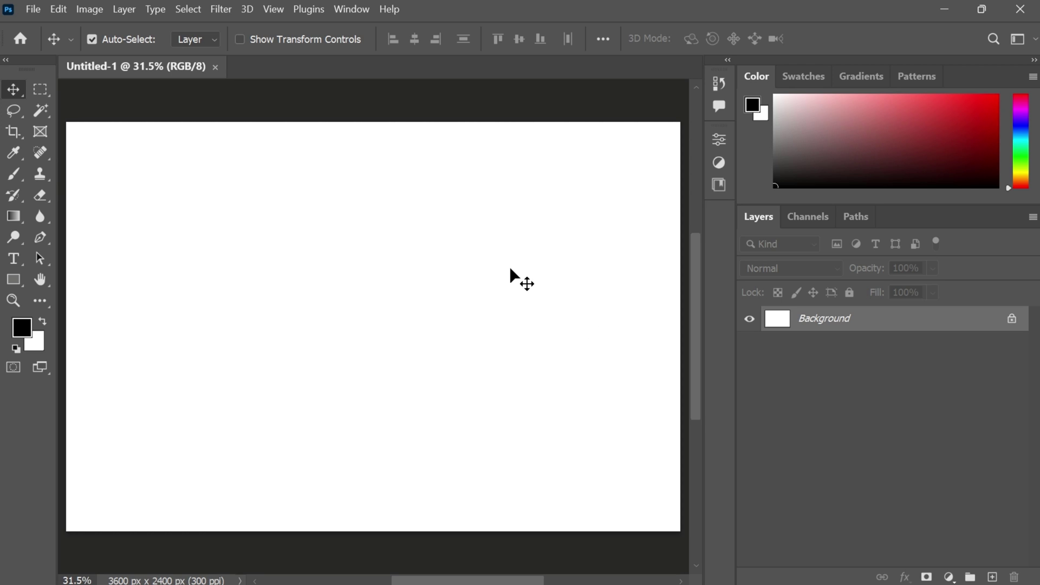
{"action": "left_click", "coordinate": [947, 576]}
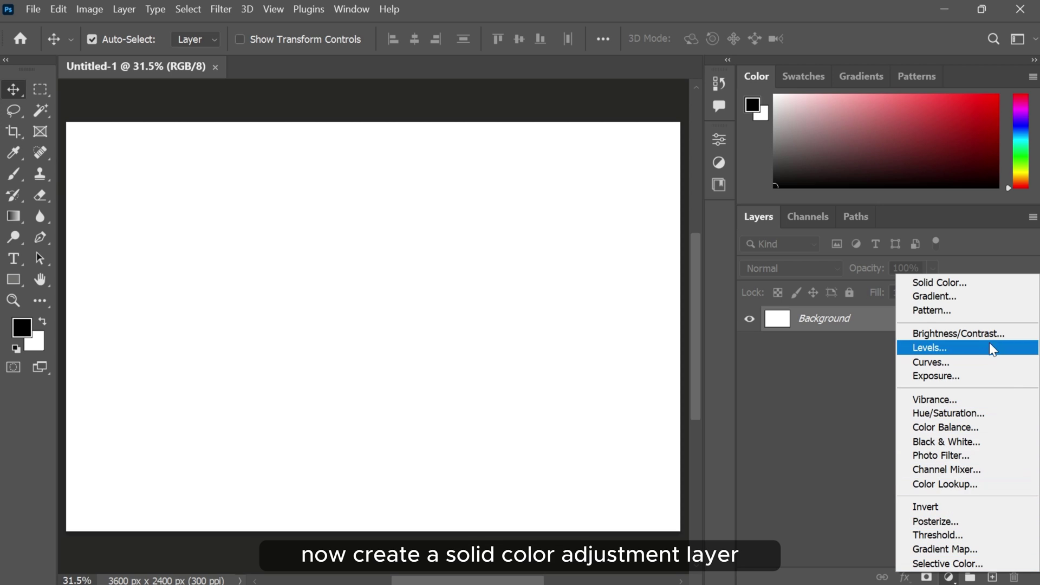
{"action": "left_click", "coordinate": [950, 282]}
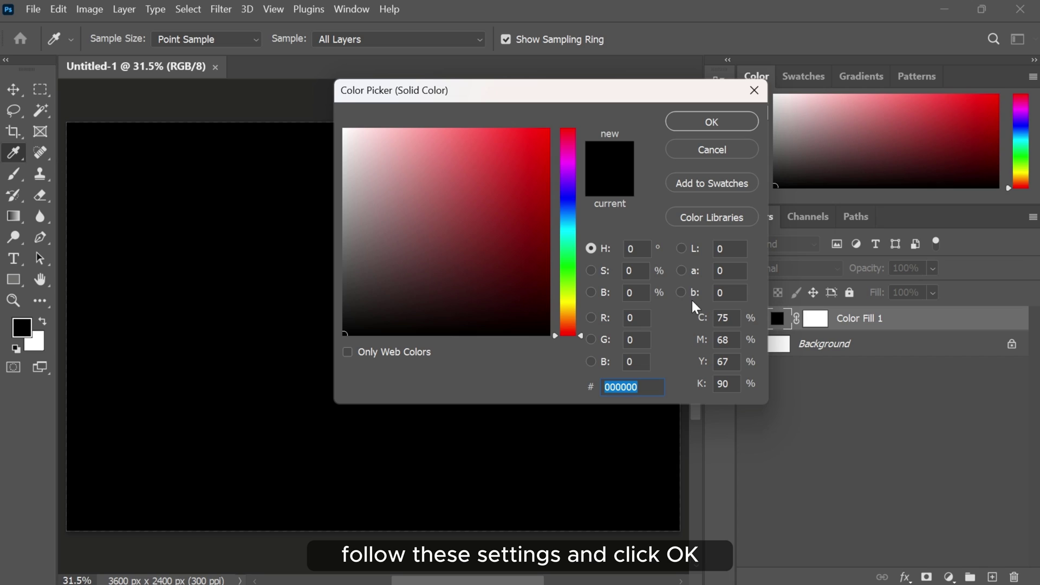
{"action": "left_click", "coordinate": [635, 292]}
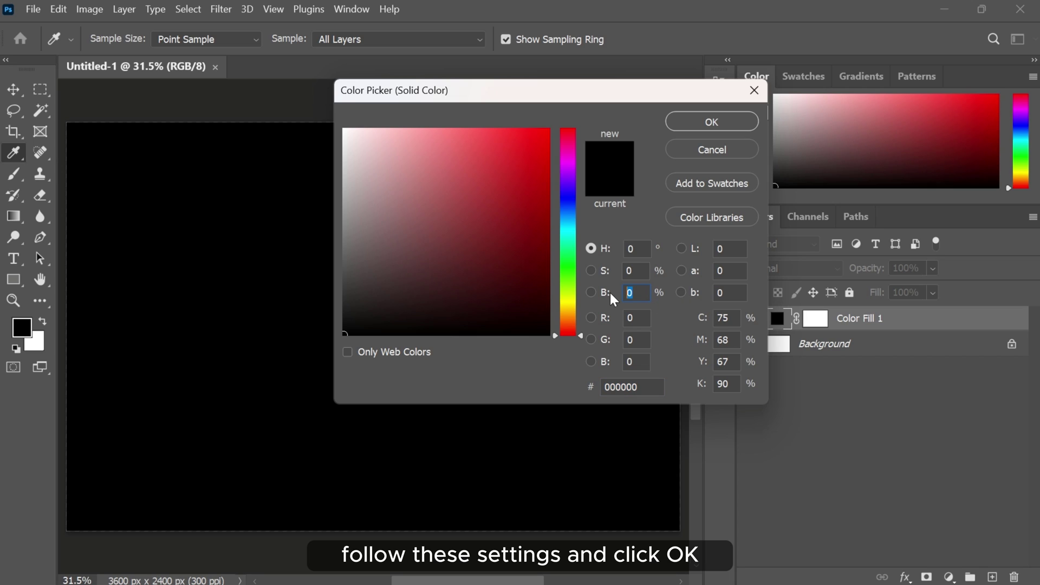
{"action": "type", "text": "50"}
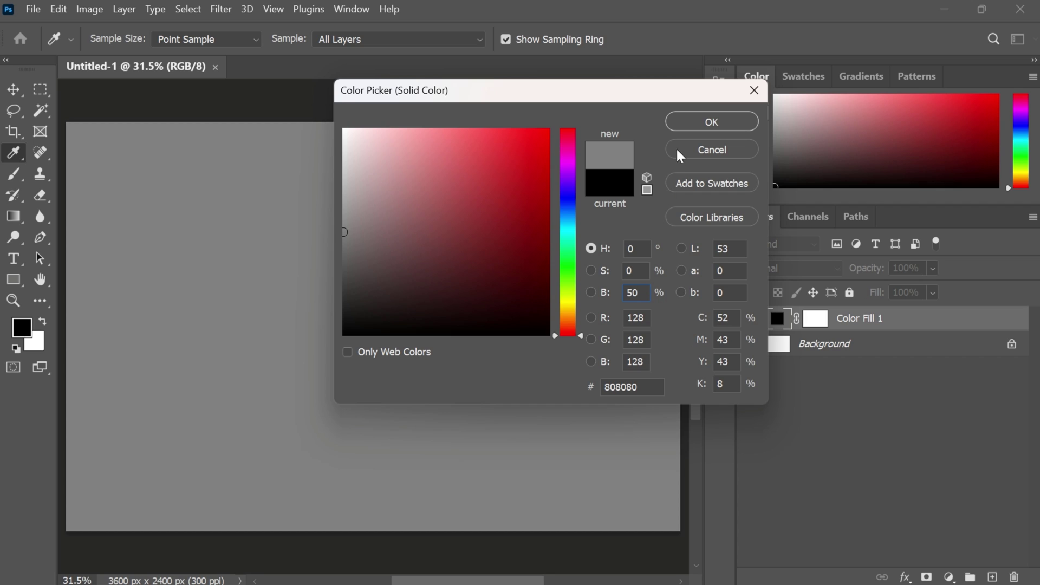
{"action": "left_click", "coordinate": [688, 123]}
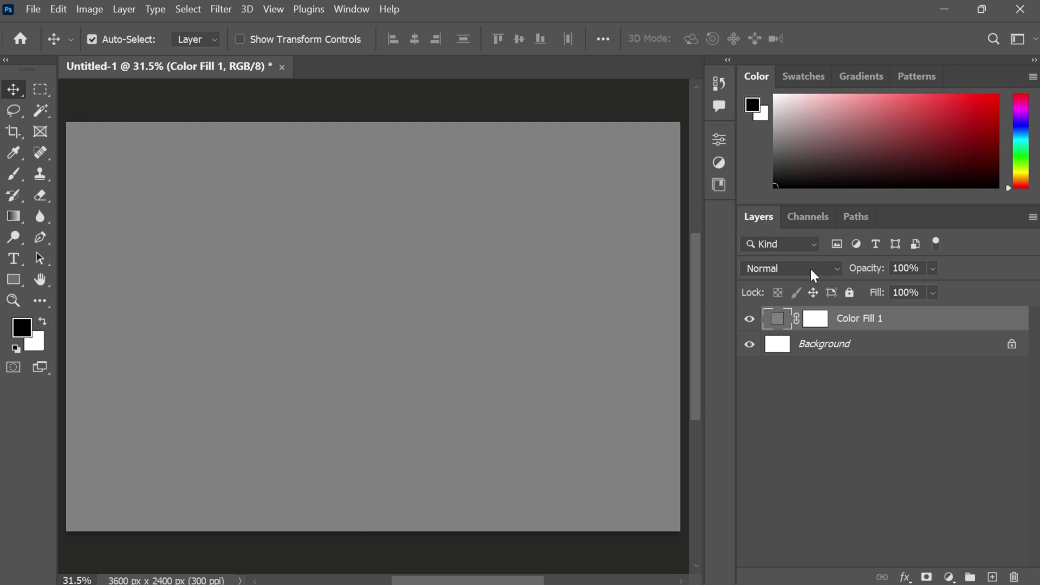
- Rename the Color Fill 1 layer to 'Abstract Texture'
{"action": "double_click", "coordinate": [864, 318]}
{"action": "type", "text": "A"}
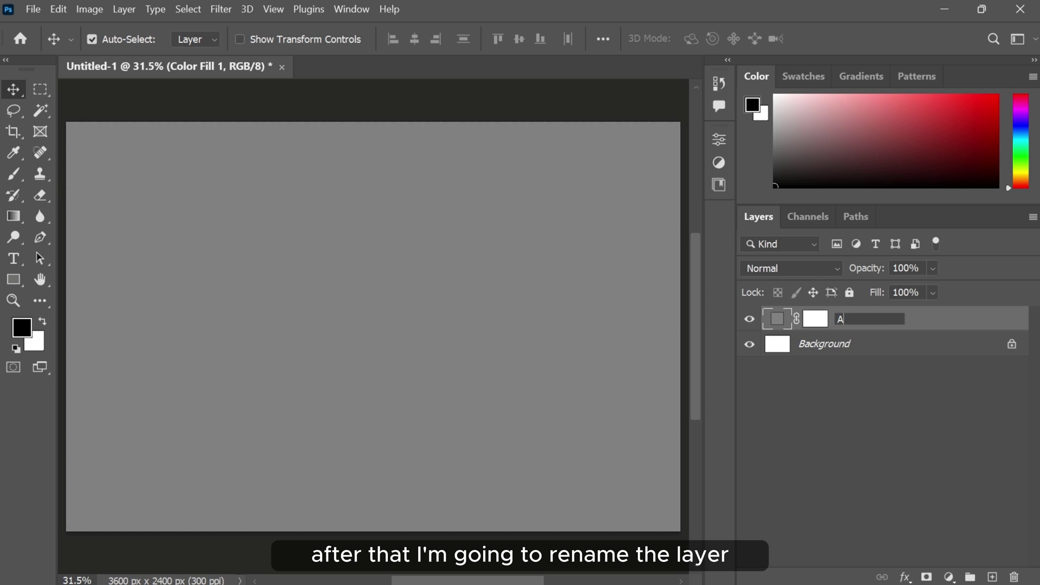
{"action": "type", "text": "bstract Texture"}
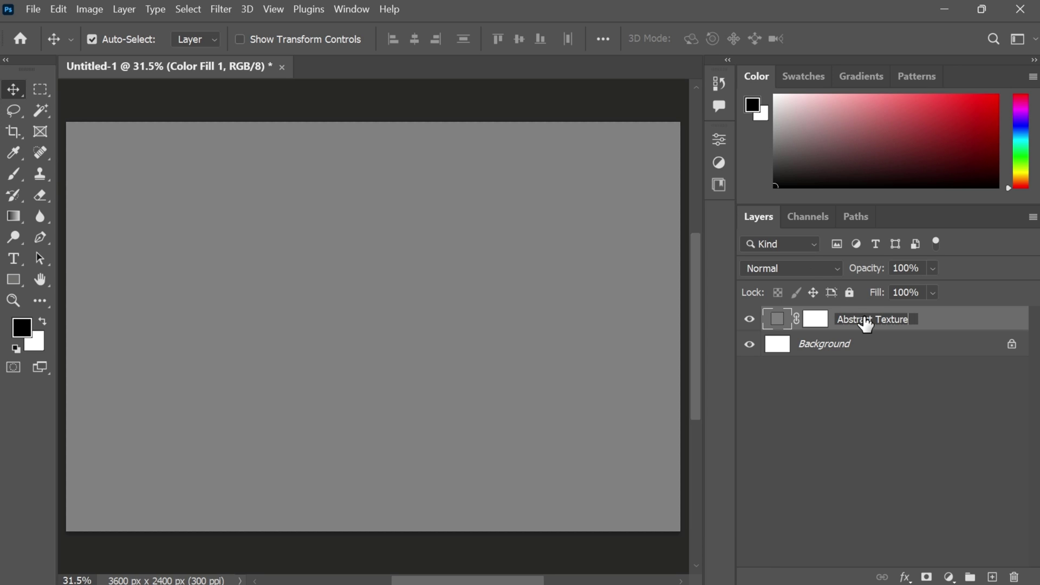
{"action": "key", "text": "Return"}
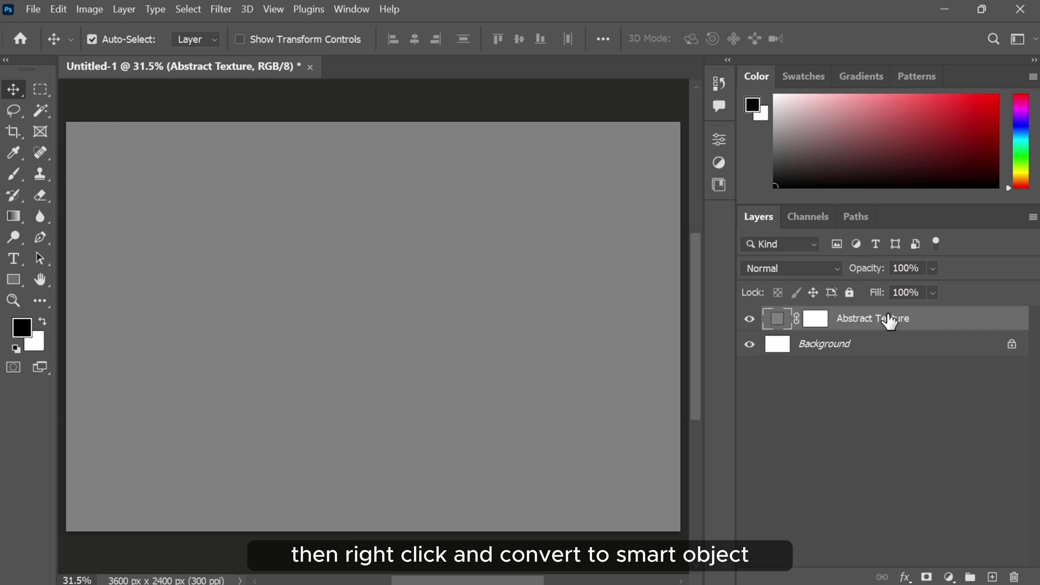
- Convert the Abstract Texture layer to a smart object
{"action": "right_click", "coordinate": [925, 315]}
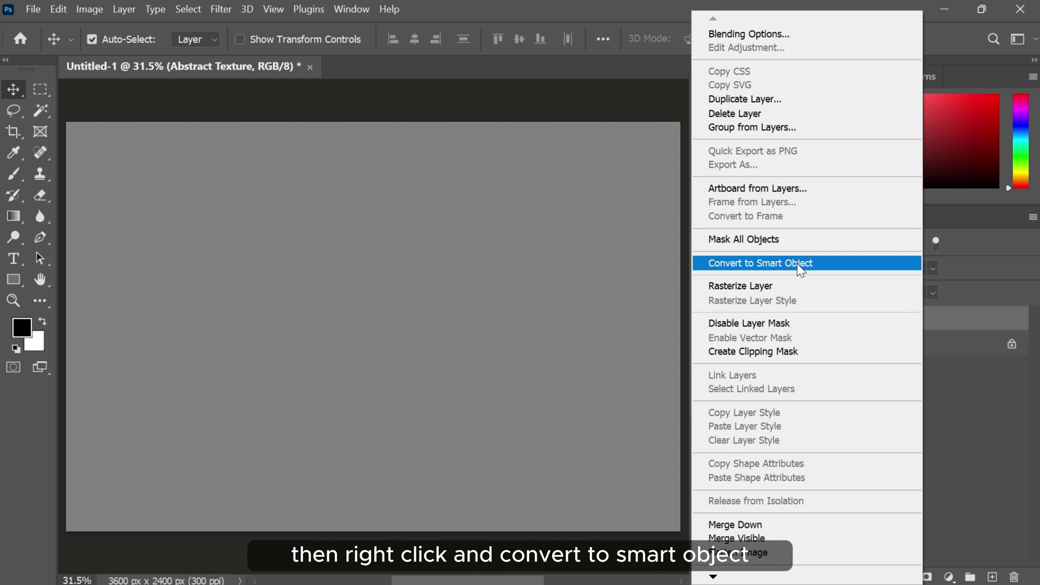
{"action": "left_click", "coordinate": [758, 263]}
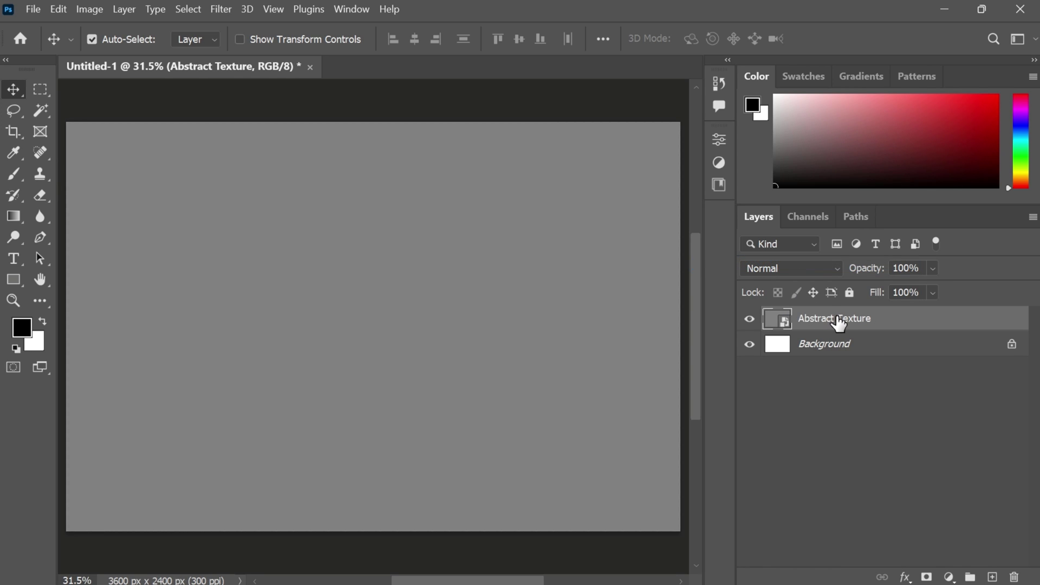
{"action": "left_click", "coordinate": [221, 10]}
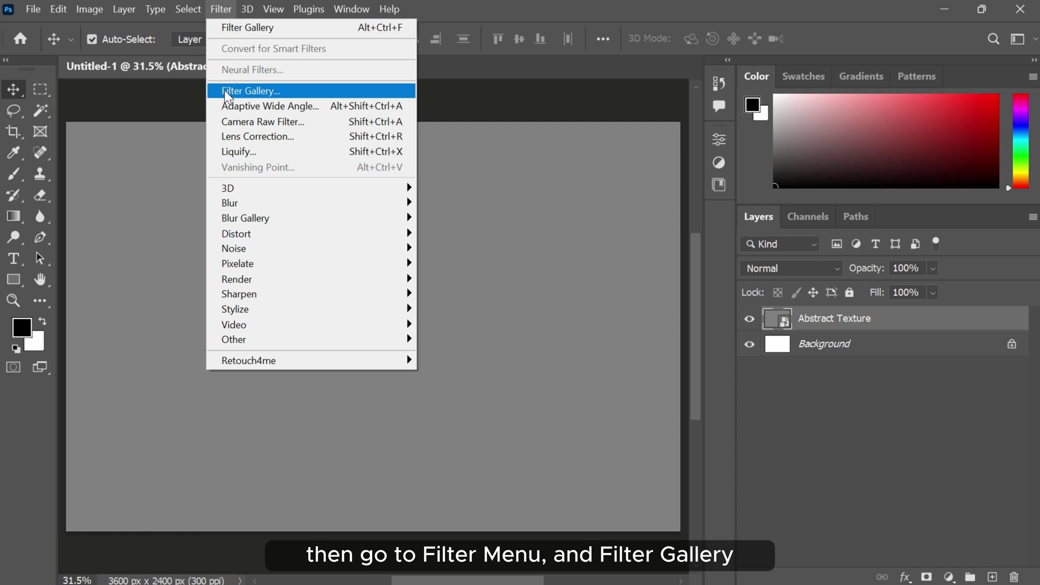
- In Filter Gallery, apply Sketch > Halftone Pattern with Circle type, Contrast 30 and Size 4
{"action": "left_click", "coordinate": [255, 91]}
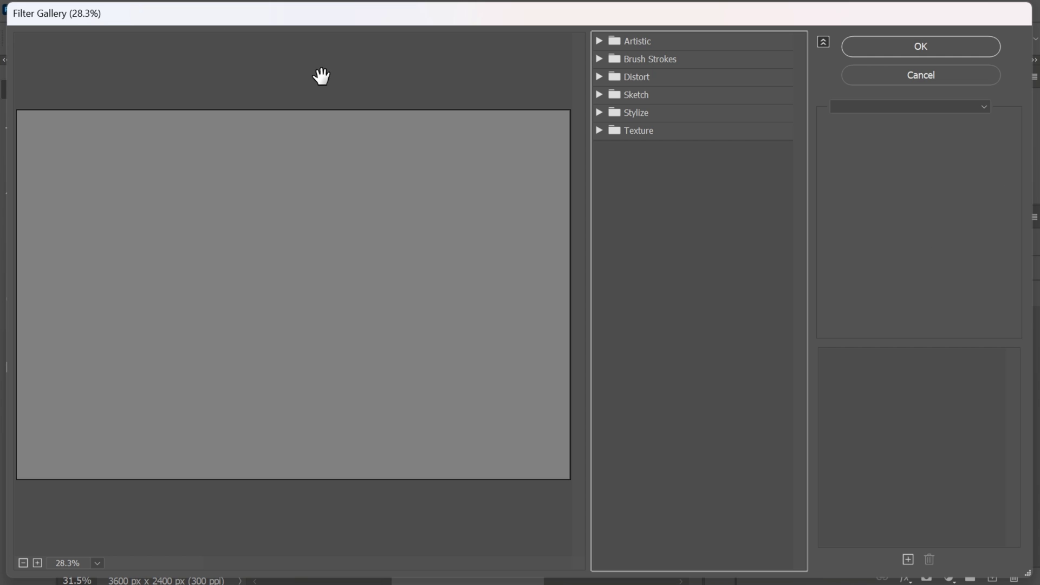
{"action": "left_click", "coordinate": [599, 95]}
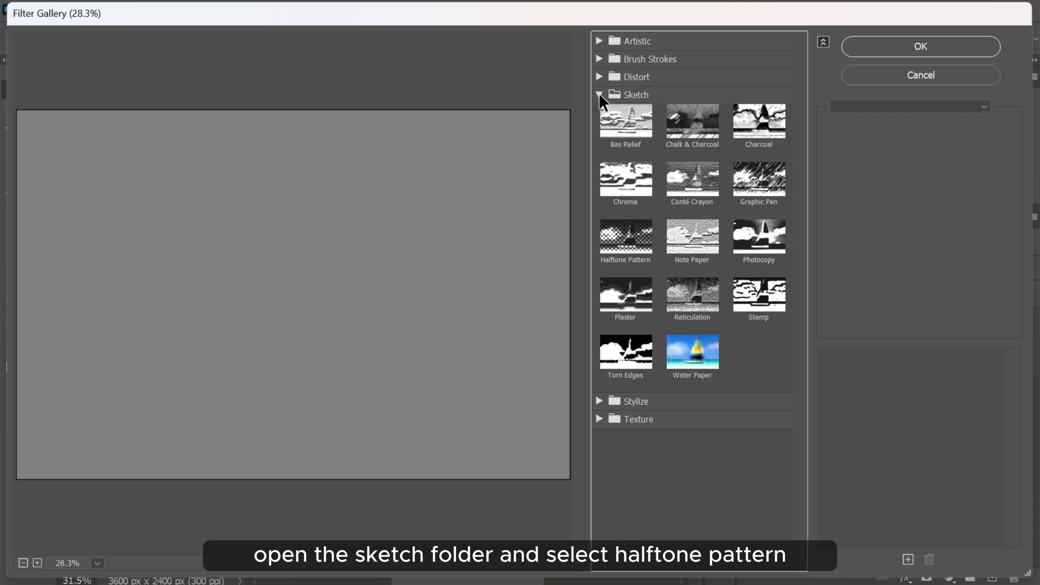
{"action": "left_click", "coordinate": [631, 243]}
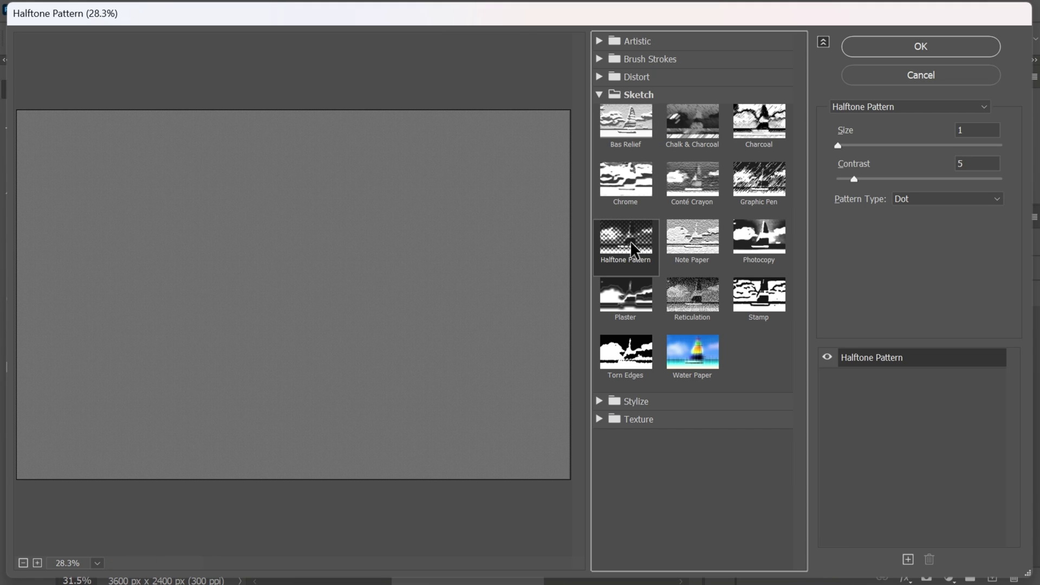
{"action": "left_click", "coordinate": [940, 206]}
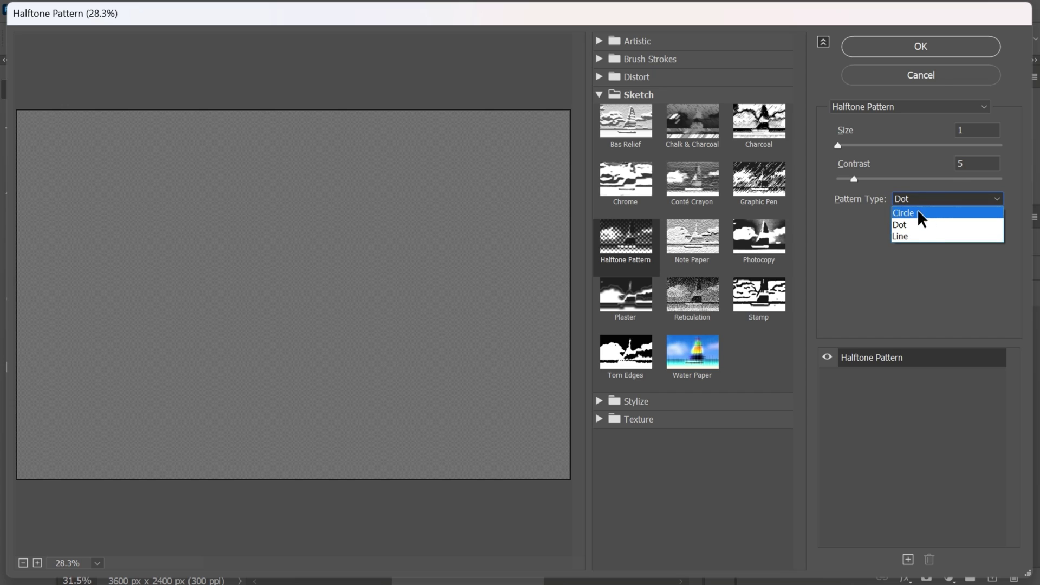
{"action": "left_click", "coordinate": [915, 213]}
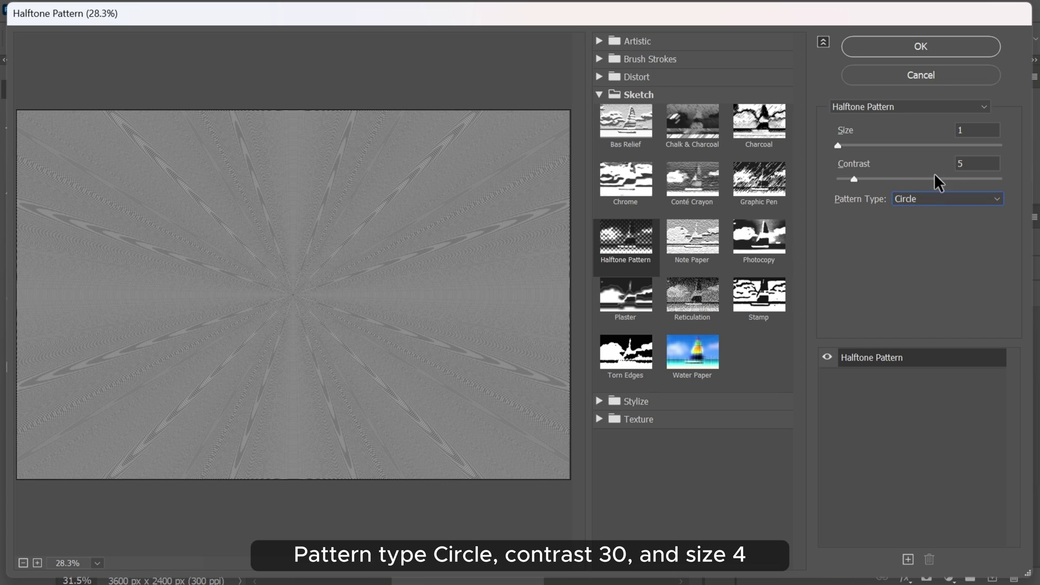
{"action": "left_click", "coordinate": [913, 170]}
{"action": "type", "text": "3"}
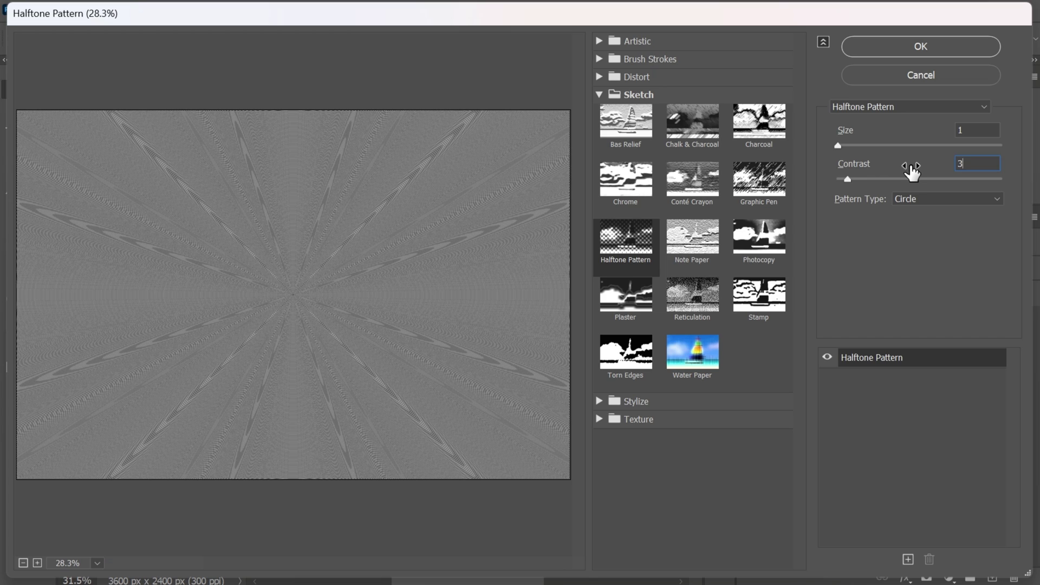
{"action": "key", "text": "shift+Tab"}
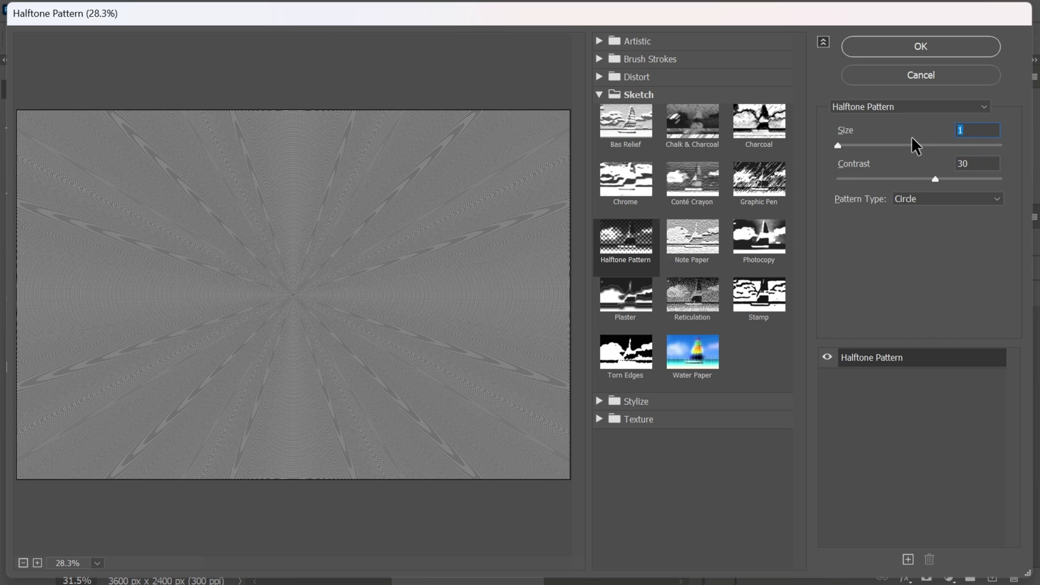
{"action": "type", "text": "4"}
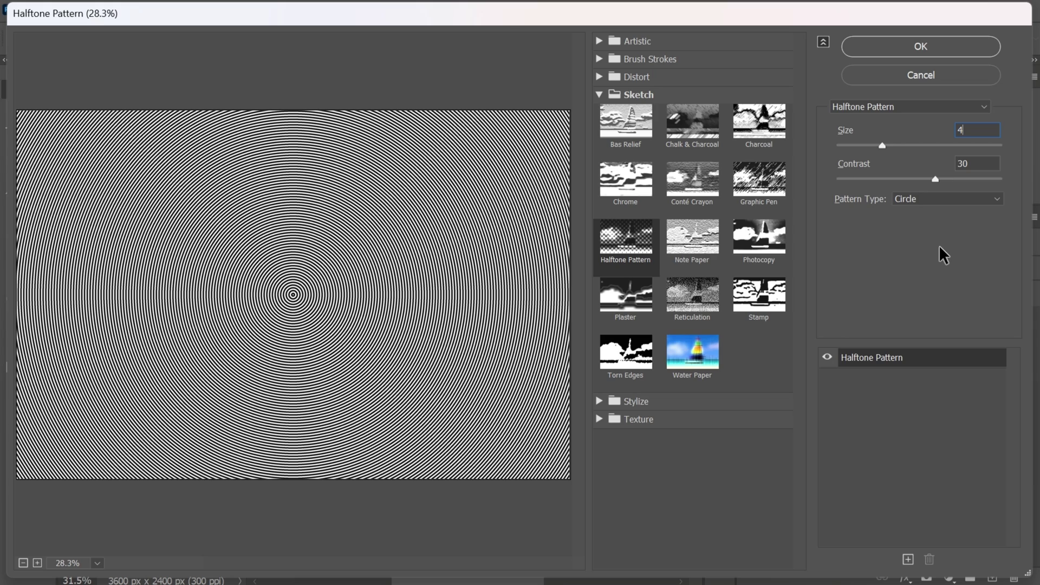
- Add a Torn Edges effect layer with Contrast lowered to 11
{"action": "left_click", "coordinate": [909, 559]}
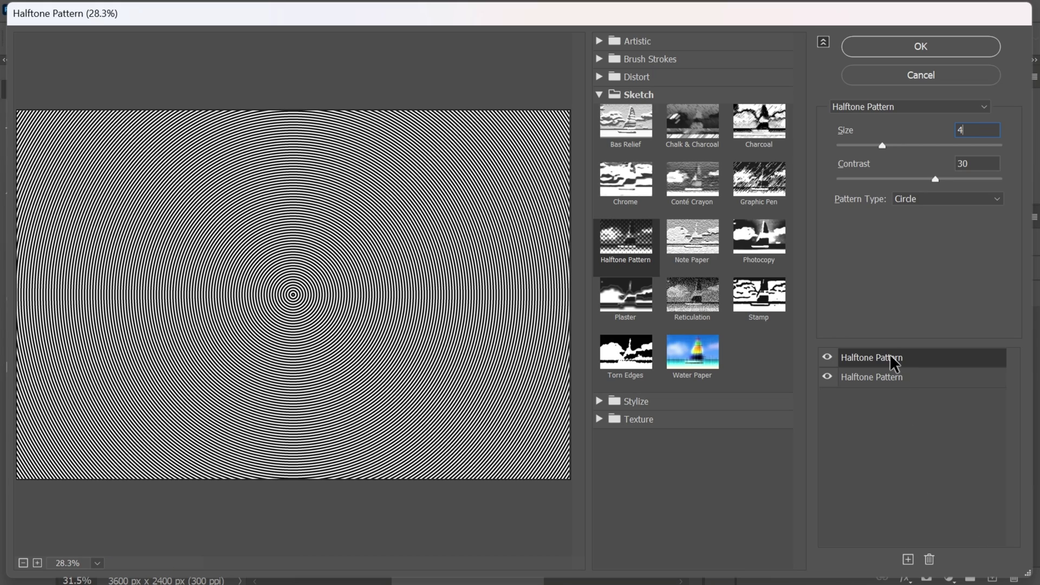
{"action": "left_click", "coordinate": [631, 356]}
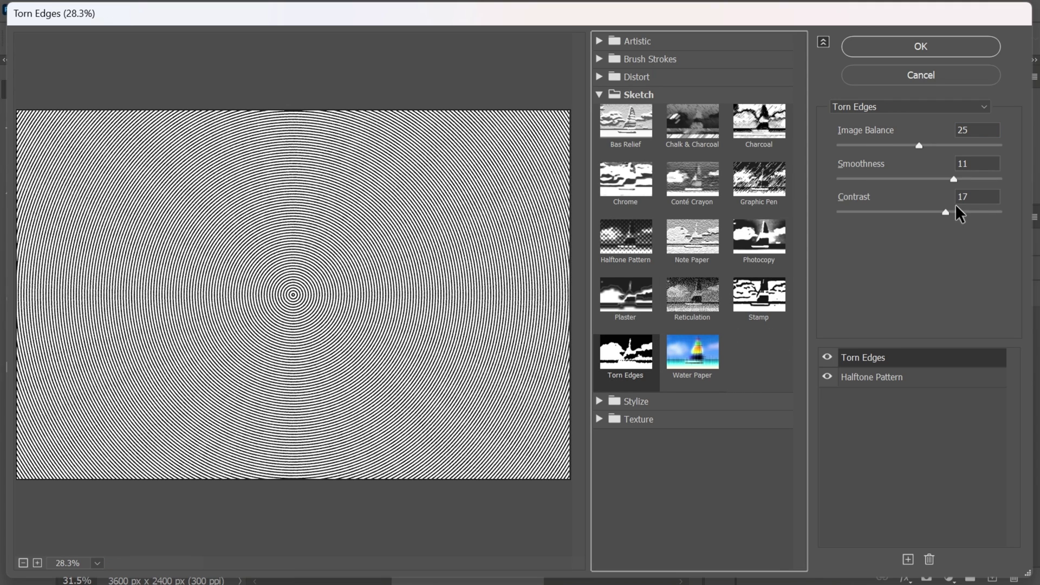
{"action": "left_click_drag", "start_coordinate": [945, 213], "coordinate": [916, 213]}
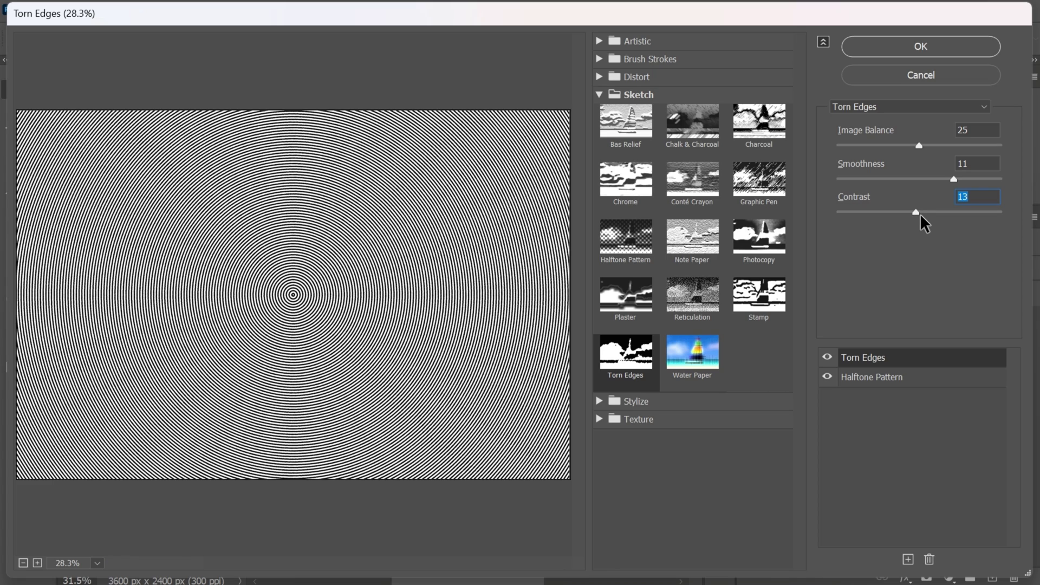
{"action": "left_click_drag", "start_coordinate": [913, 214], "coordinate": [908, 214]}
- Add a Texture > Grain effect with Intensity 63 and Contrast 61, and apply the stack
{"action": "left_click", "coordinate": [909, 560]}
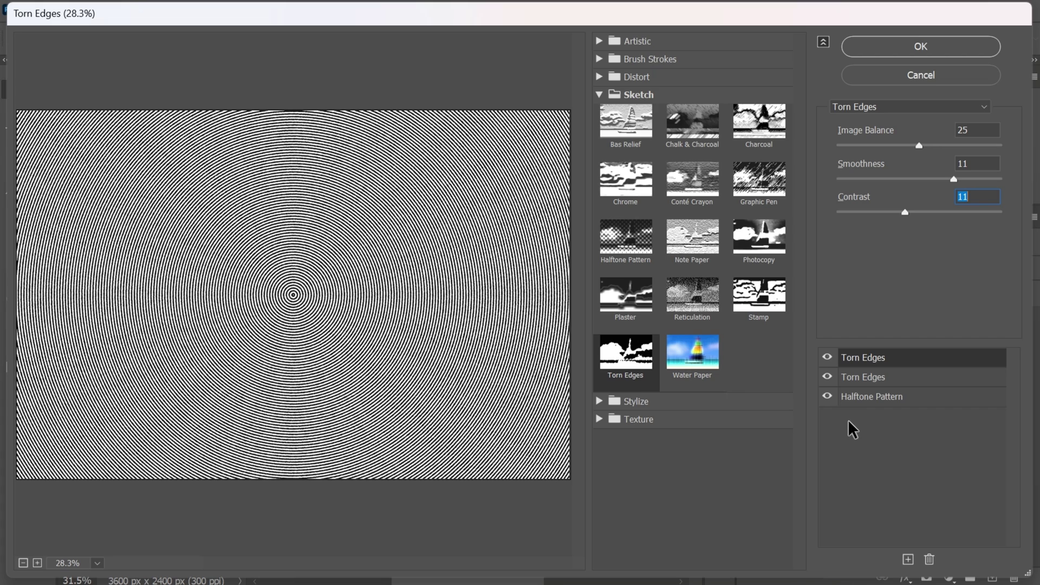
{"action": "left_click", "coordinate": [606, 420]}
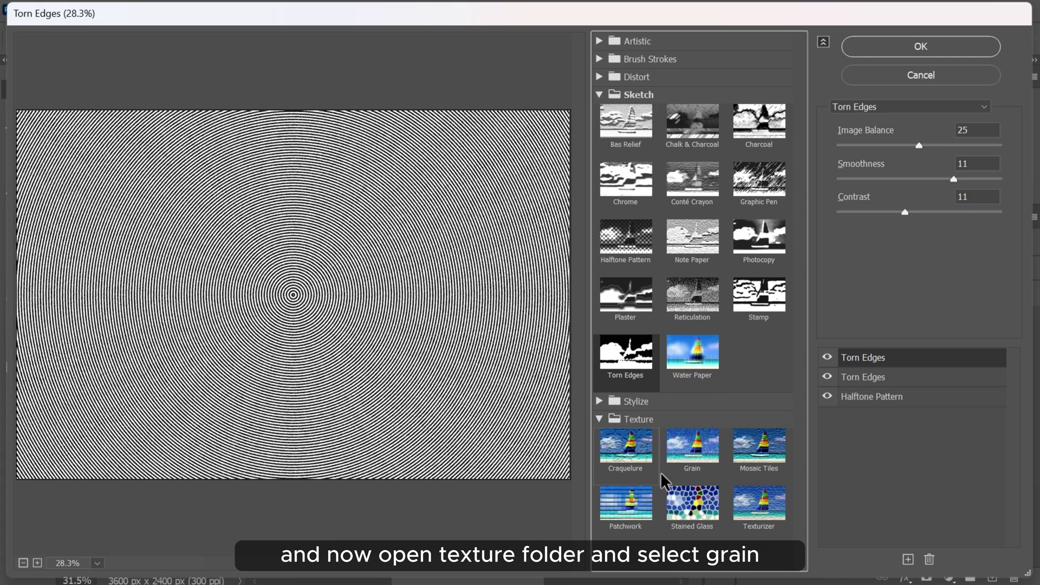
{"action": "left_click", "coordinate": [692, 461]}
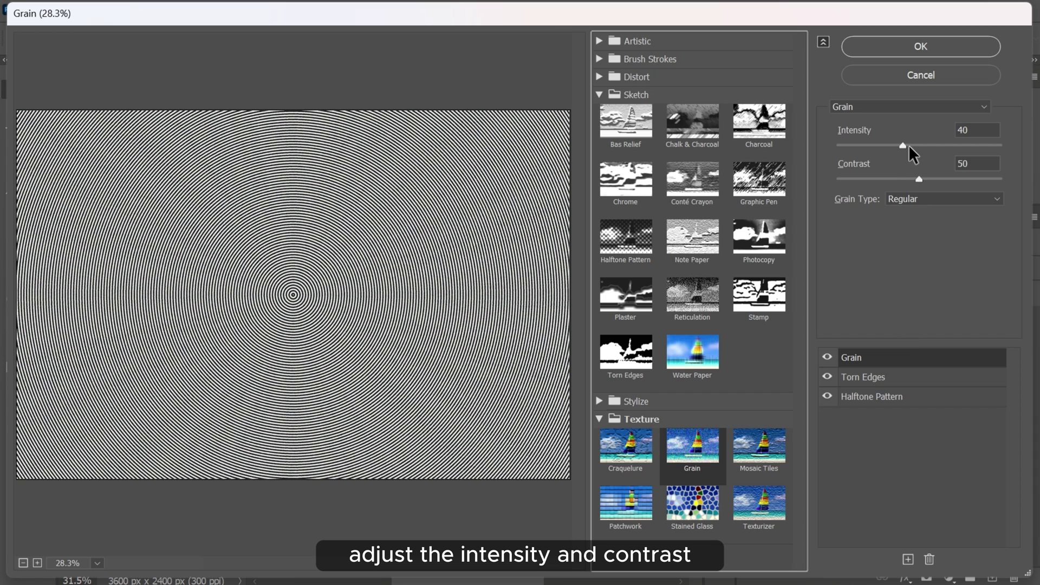
{"action": "left_click_drag", "start_coordinate": [910, 146], "coordinate": [937, 144]}
{"action": "left_click", "coordinate": [919, 179]}
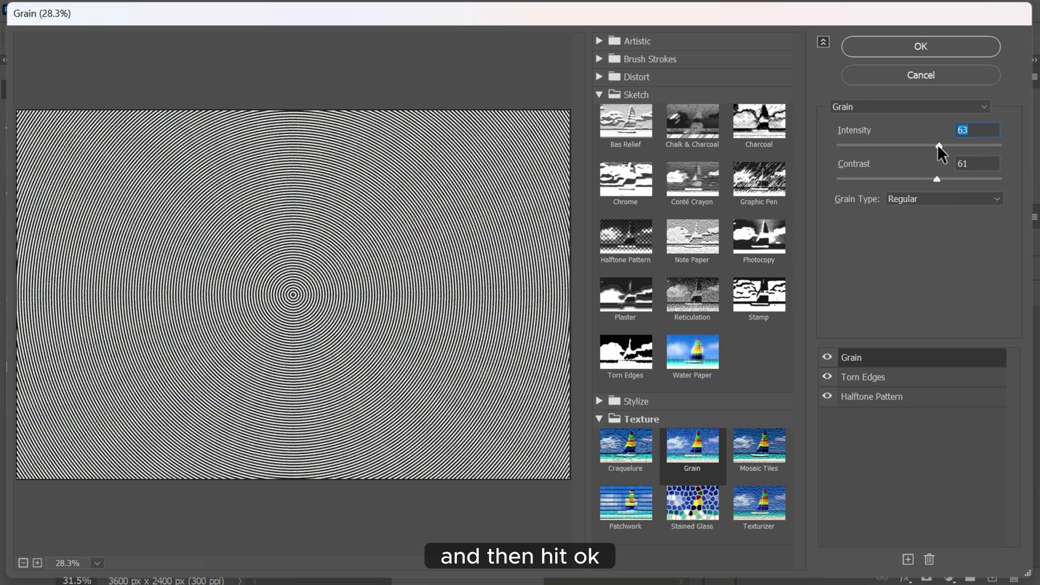
{"action": "left_click", "coordinate": [920, 47]}
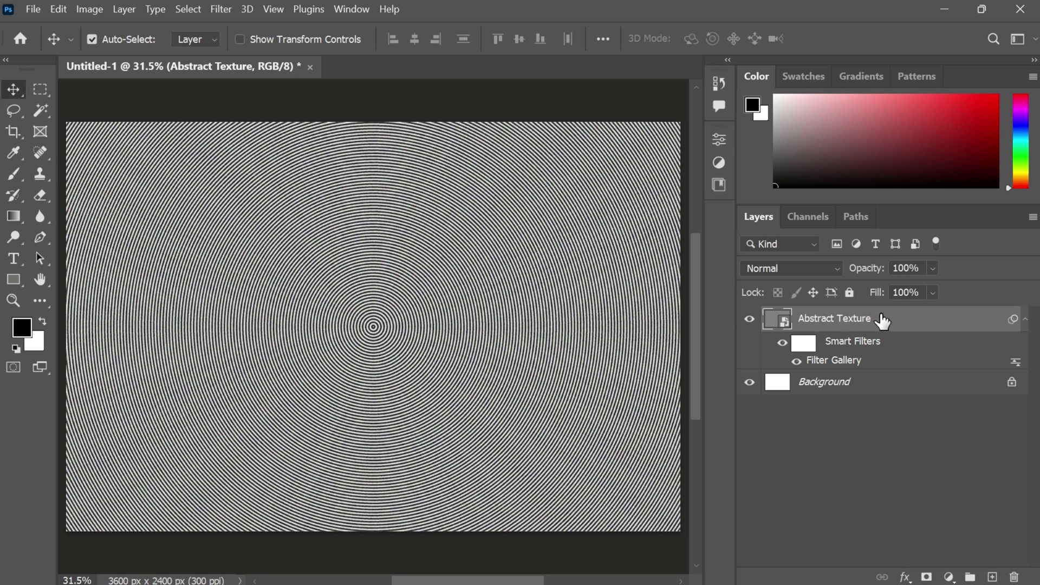
- Apply Add Noise at 30% amount, Gaussian, Monochromatic to the texture
{"action": "left_click", "coordinate": [219, 5]}
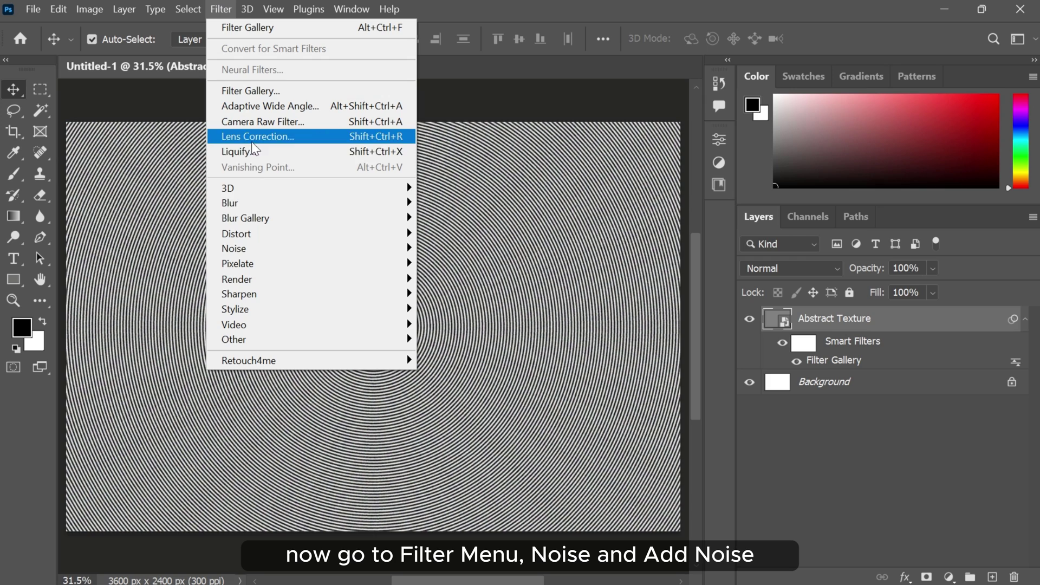
{"action": "mouse_move", "coordinate": [250, 243]}
{"action": "left_click", "coordinate": [437, 247]}
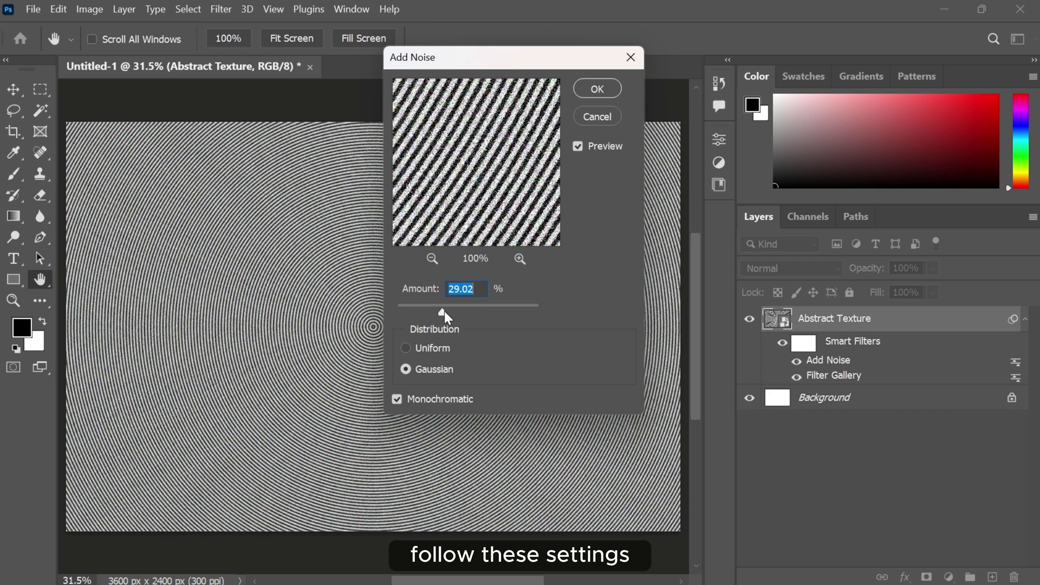
{"action": "left_click_drag", "start_coordinate": [407, 294], "coordinate": [416, 300]}
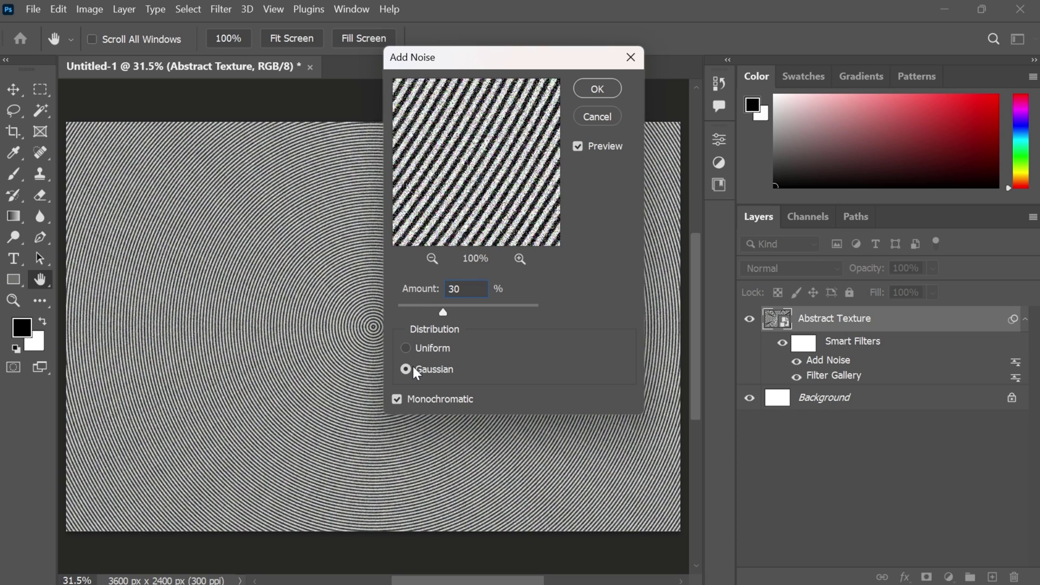
{"action": "left_click", "coordinate": [604, 94]}
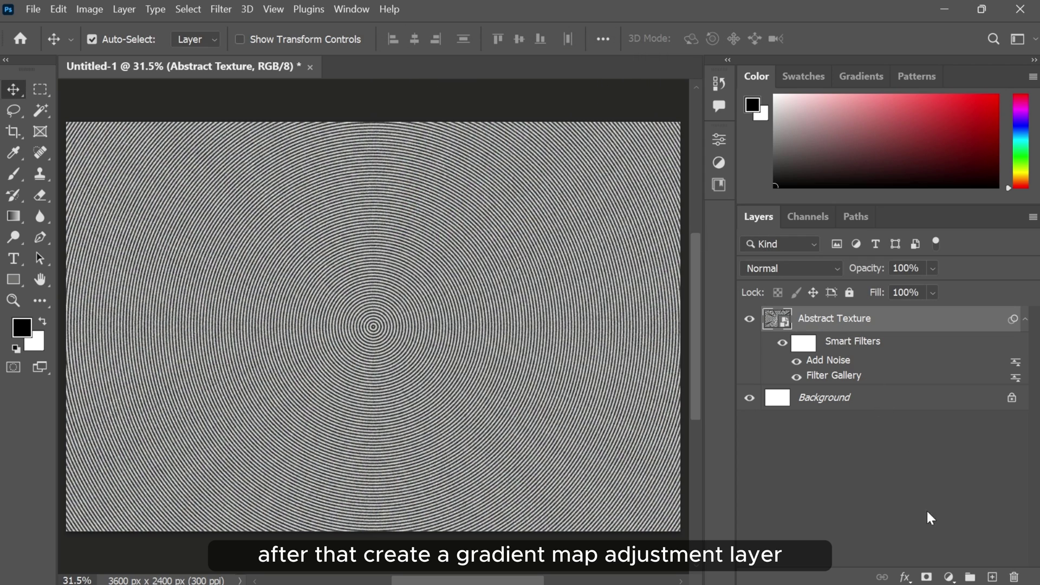
- Add a Gradient Map layer and set its dark stop to dark navy blue
{"action": "left_click", "coordinate": [949, 577]}
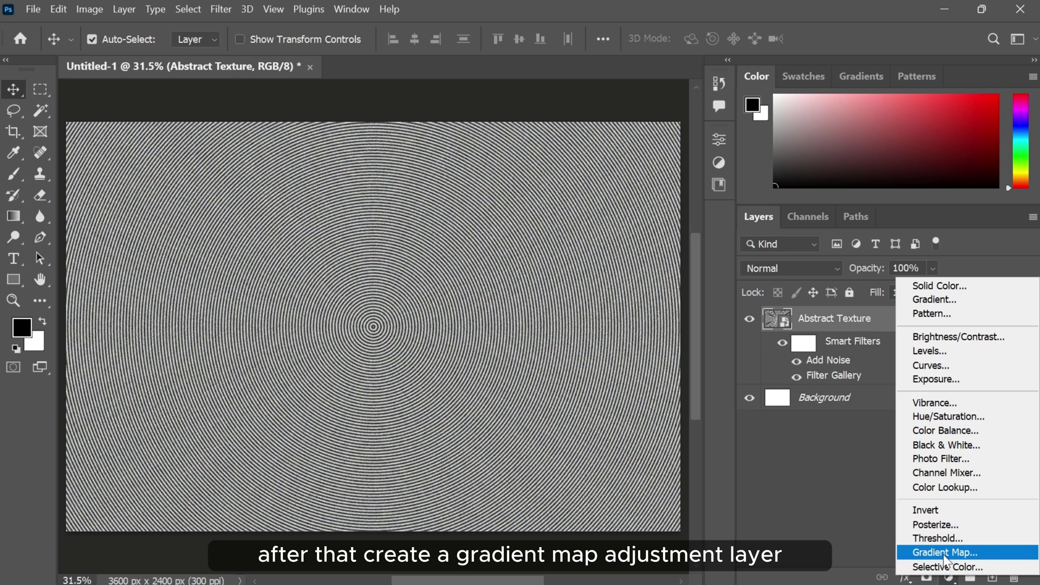
{"action": "left_click", "coordinate": [946, 552]}
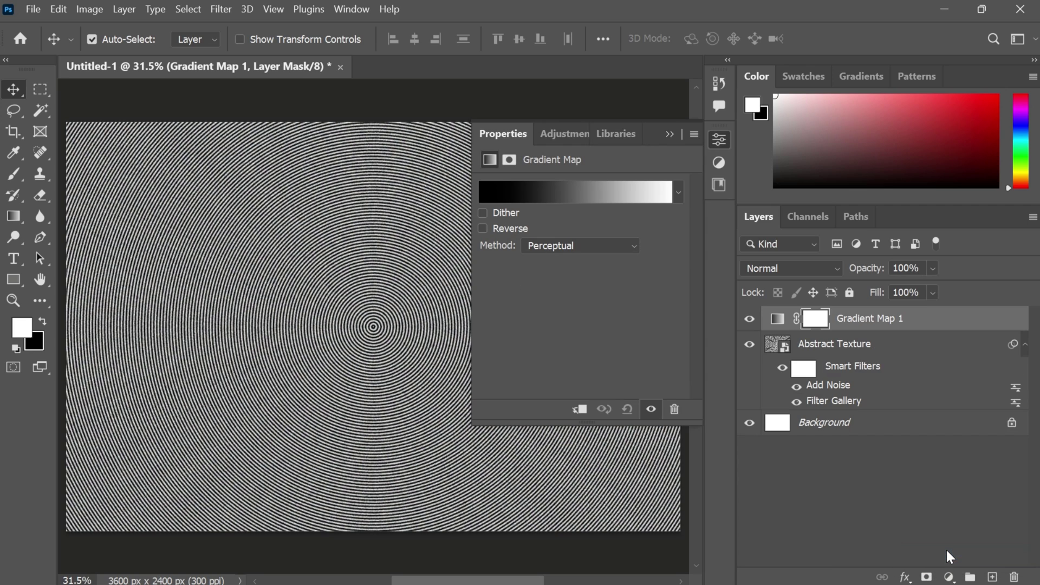
{"action": "left_click", "coordinate": [570, 188]}
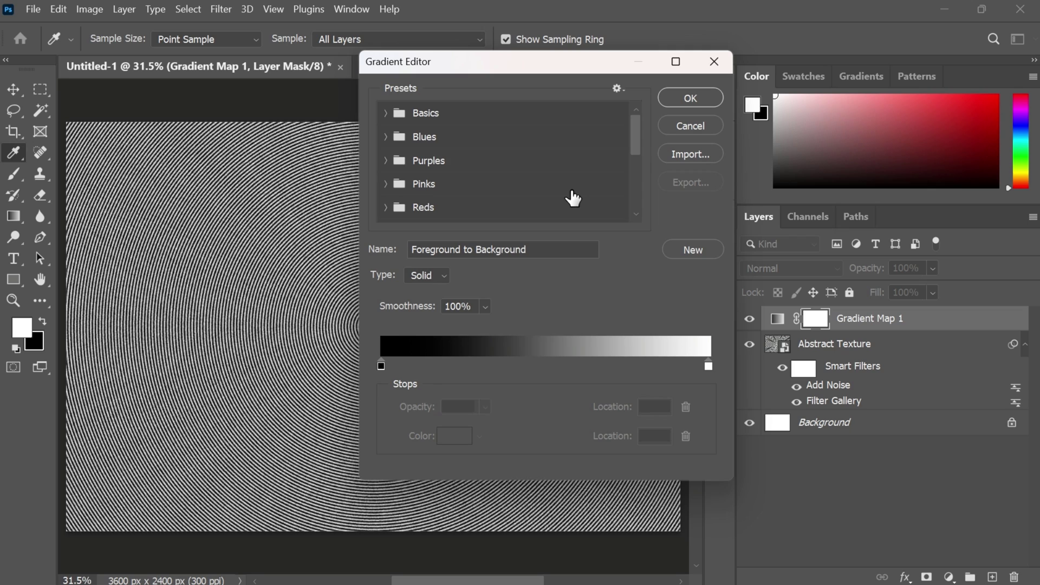
{"action": "left_click", "coordinate": [382, 366]}
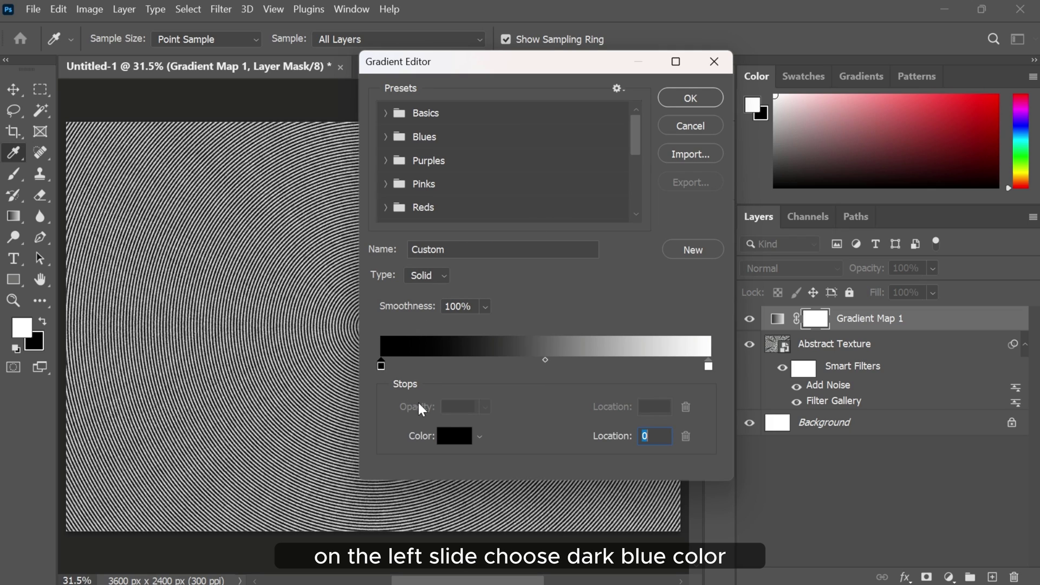
{"action": "left_click", "coordinate": [451, 431]}
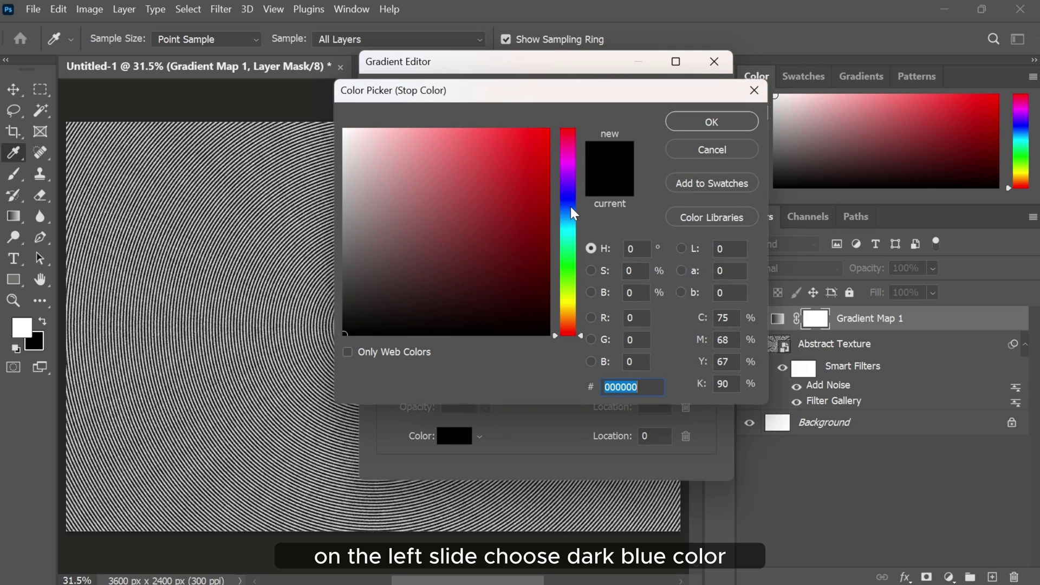
{"action": "left_click_drag", "start_coordinate": [570, 206], "coordinate": [573, 207]}
{"action": "left_click_drag", "start_coordinate": [527, 265], "coordinate": [561, 301]}
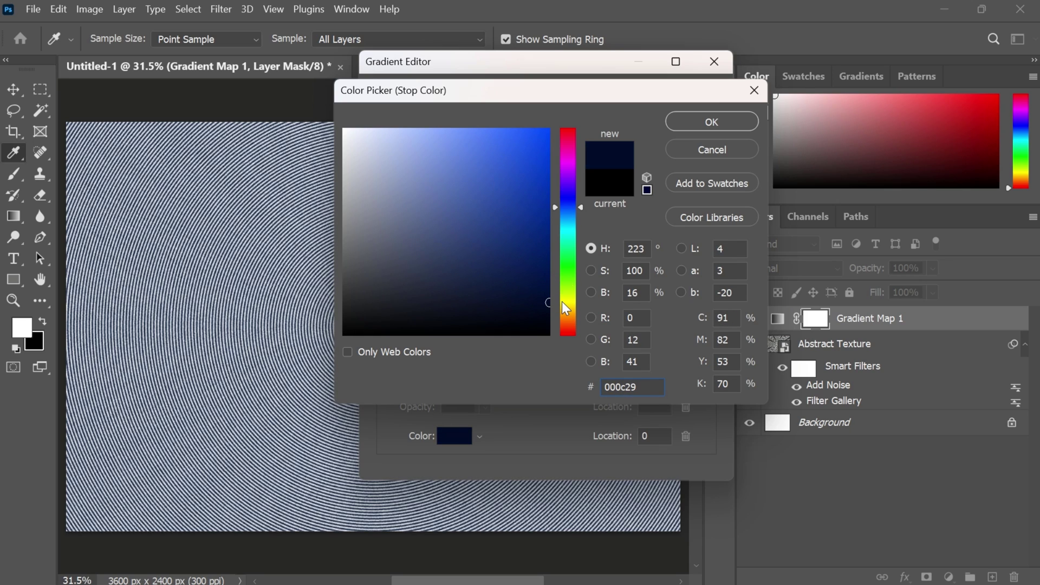
{"action": "left_click", "coordinate": [697, 124]}
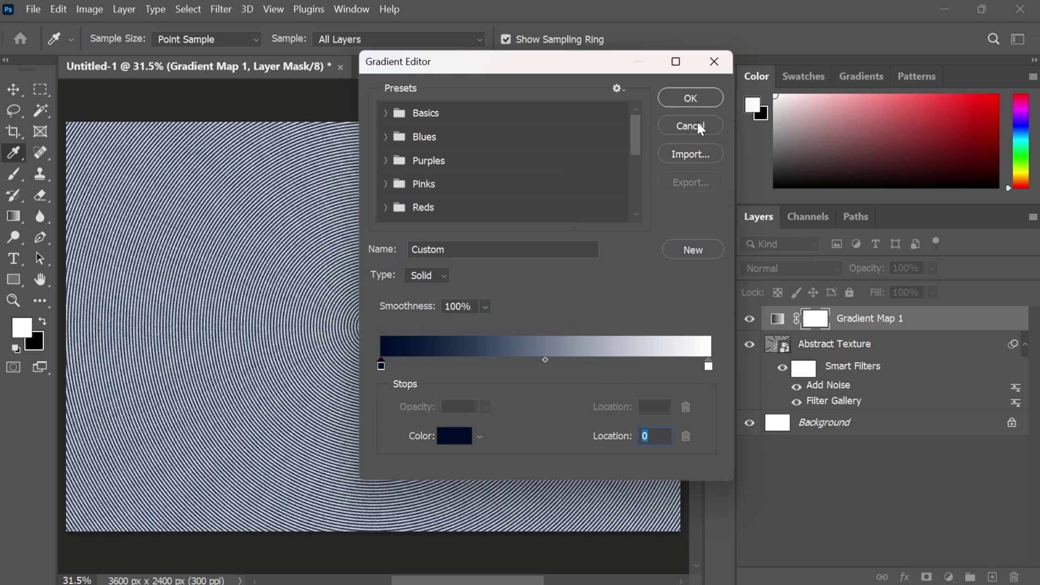
- Set the gradient's light stop to a soft orange (#ec9657)
{"action": "left_click", "coordinate": [709, 366]}
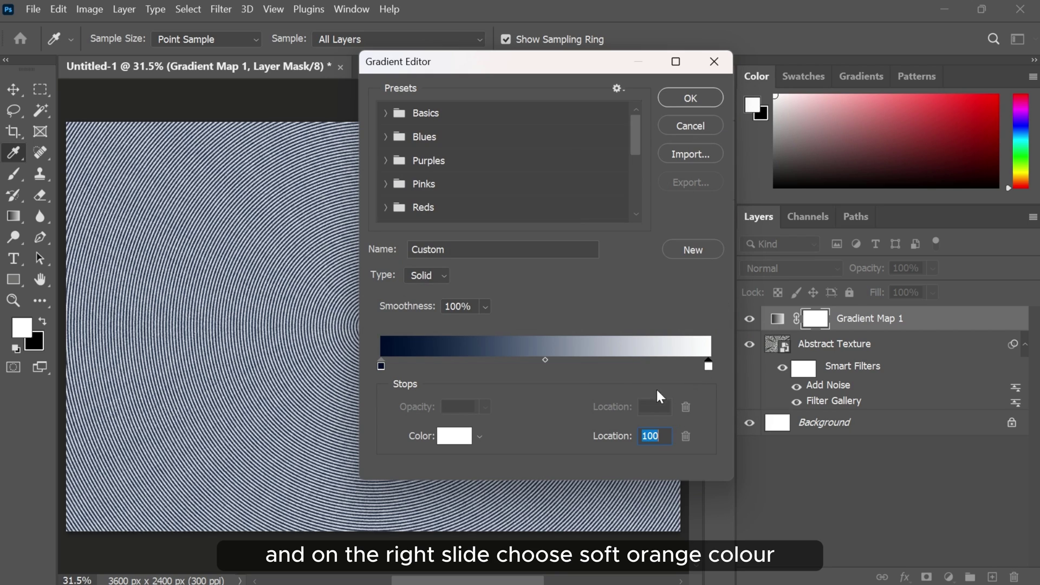
{"action": "left_click", "coordinate": [451, 443]}
{"action": "left_click", "coordinate": [570, 314]}
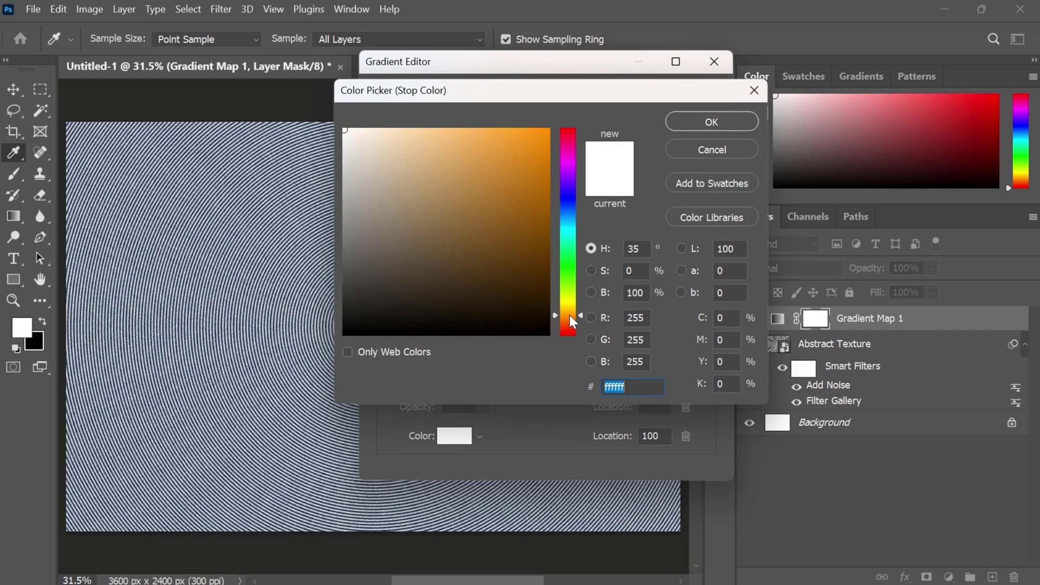
{"action": "left_click_drag", "start_coordinate": [499, 246], "coordinate": [500, 132]}
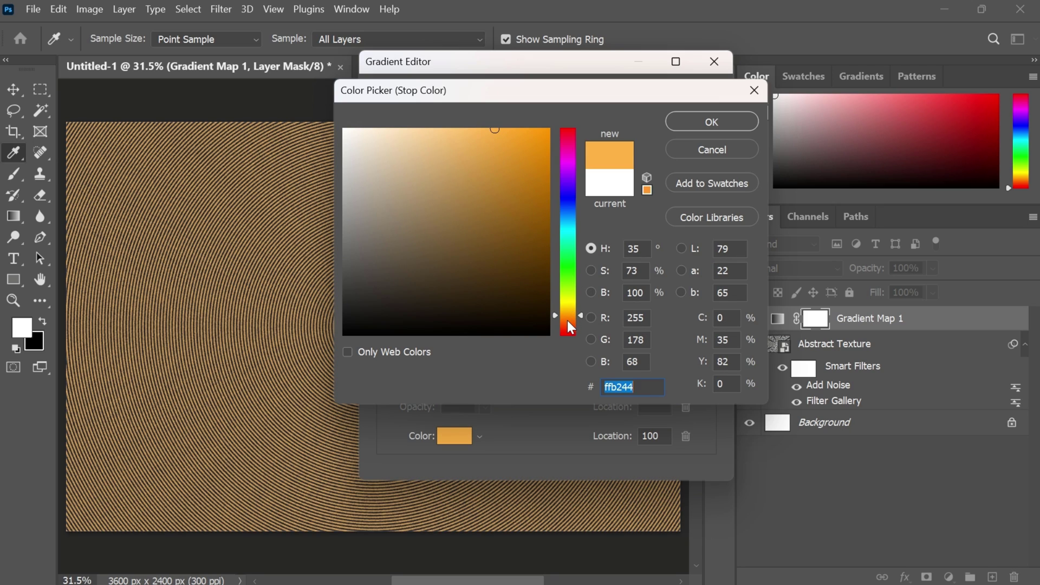
{"action": "left_click", "coordinate": [567, 320]}
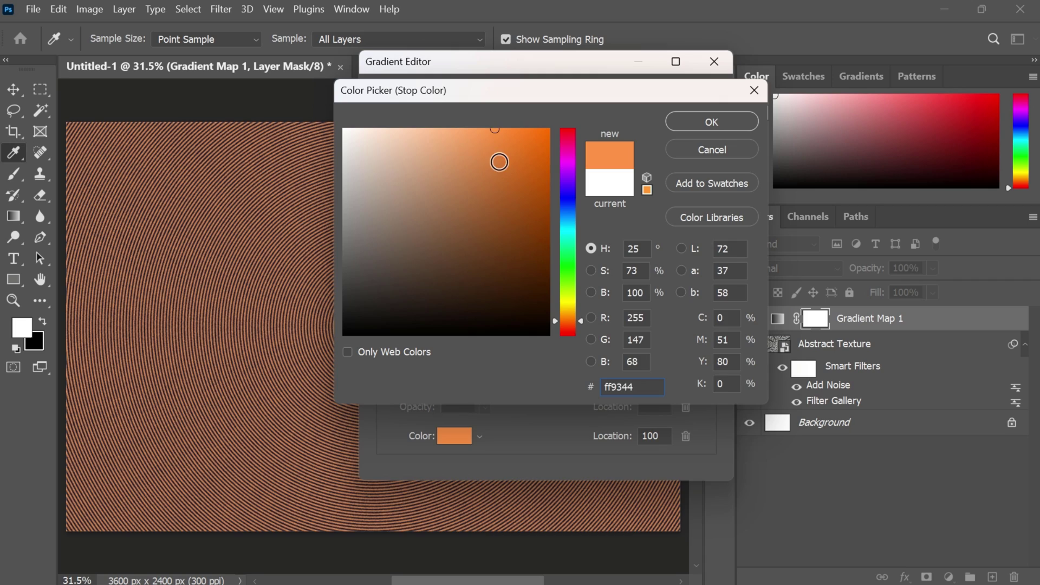
{"action": "mouse_move", "coordinate": [498, 162]}
{"action": "left_mouse_down"}
{"action": "mouse_move", "coordinate": [489, 126]}
{"action": "mouse_move", "coordinate": [490, 141]}
{"action": "mouse_move", "coordinate": [471, 121]}
{"action": "mouse_move", "coordinate": [459, 155]}
{"action": "mouse_move", "coordinate": [455, 128]}
{"action": "mouse_move", "coordinate": [470, 127]}
{"action": "left_mouse_up"}
{"action": "left_click", "coordinate": [691, 121]}
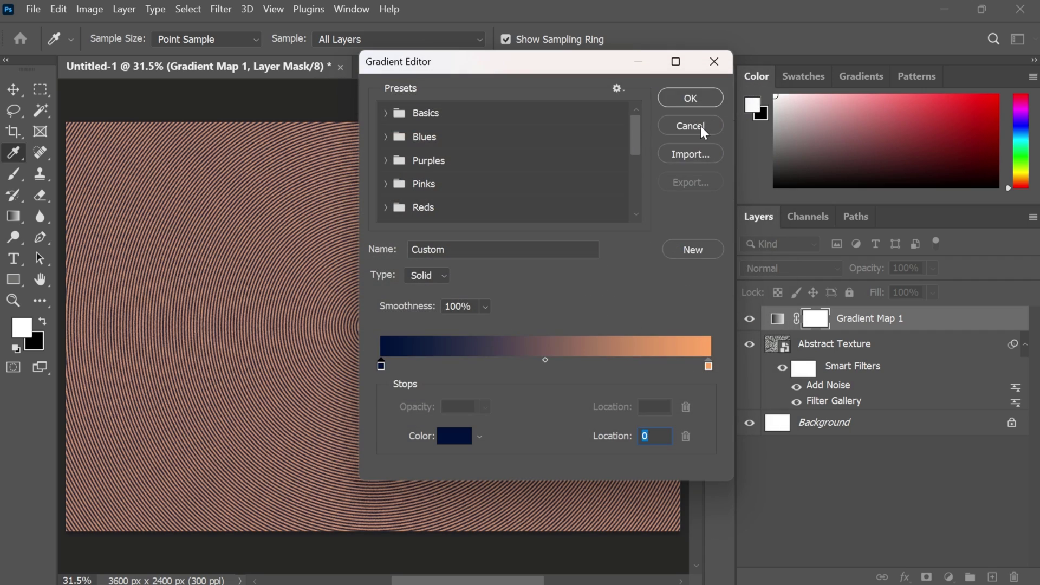
- Confirm the navy-to-orange gradient and open the Abstract Texture smart object's contents
{"action": "left_click", "coordinate": [691, 99]}
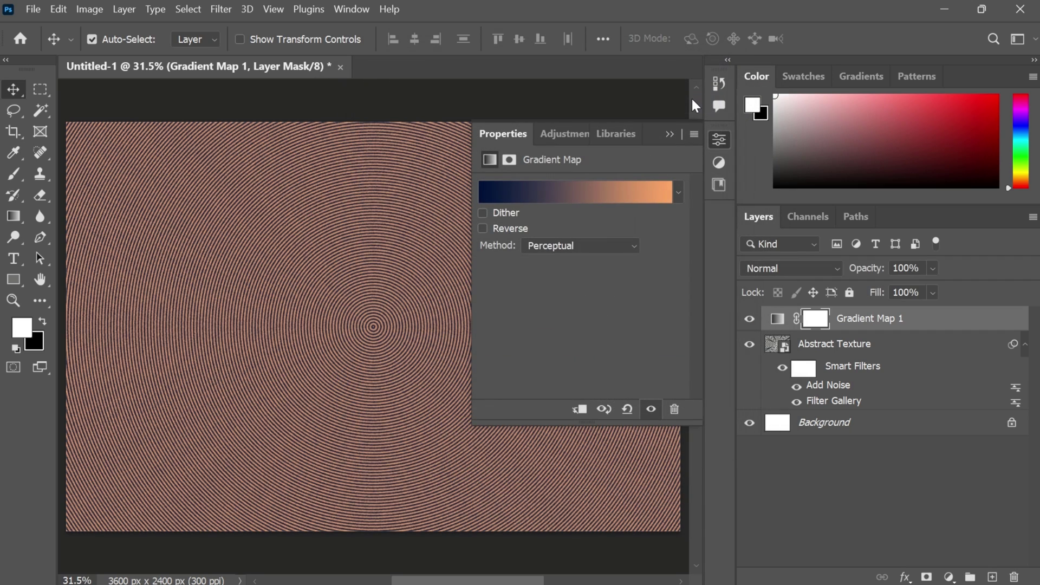
{"action": "left_click", "coordinate": [719, 140]}
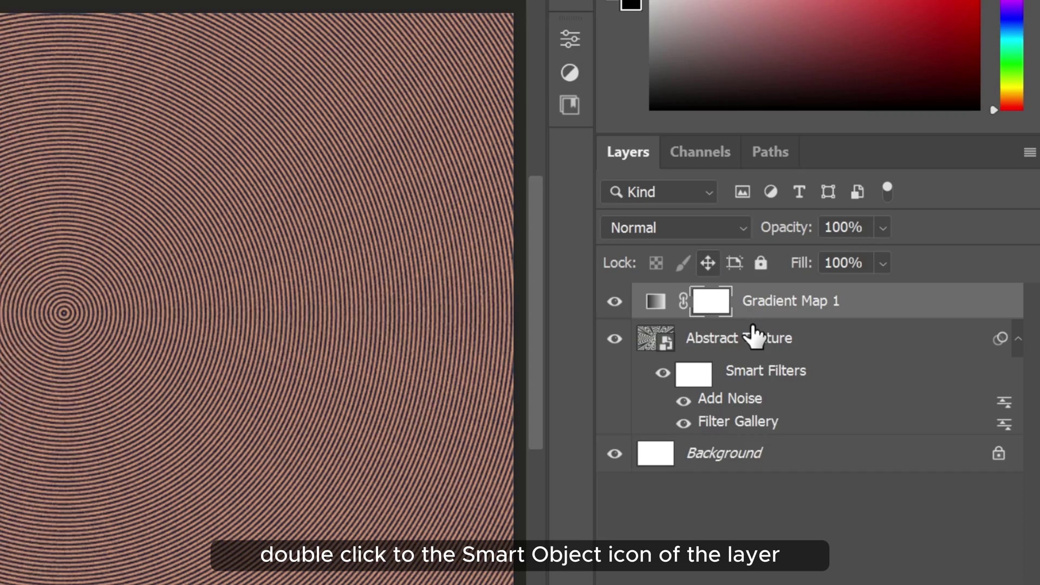
{"action": "left_click", "coordinate": [753, 336]}
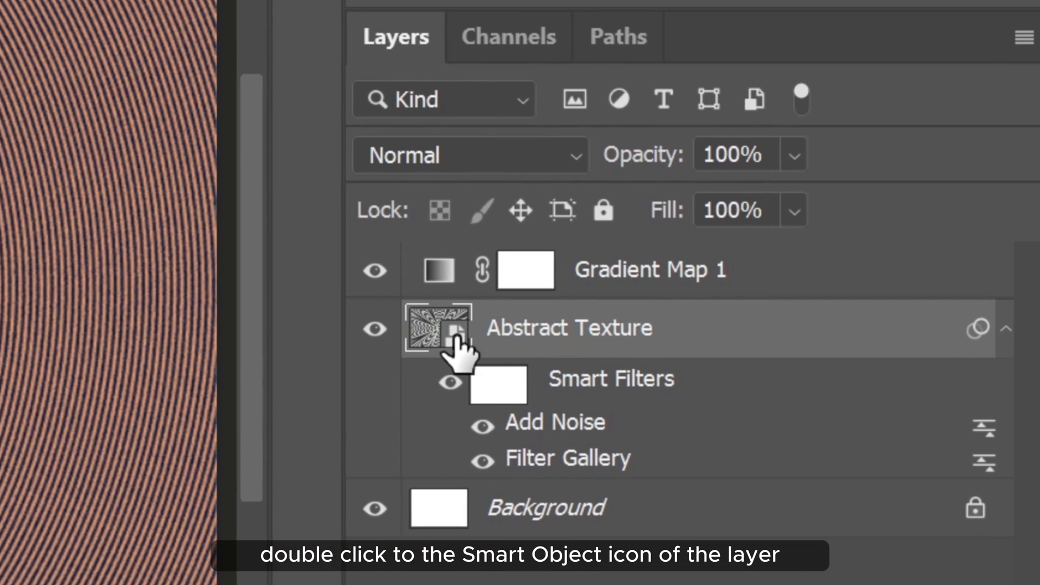
{"action": "double_click", "coordinate": [455, 338]}
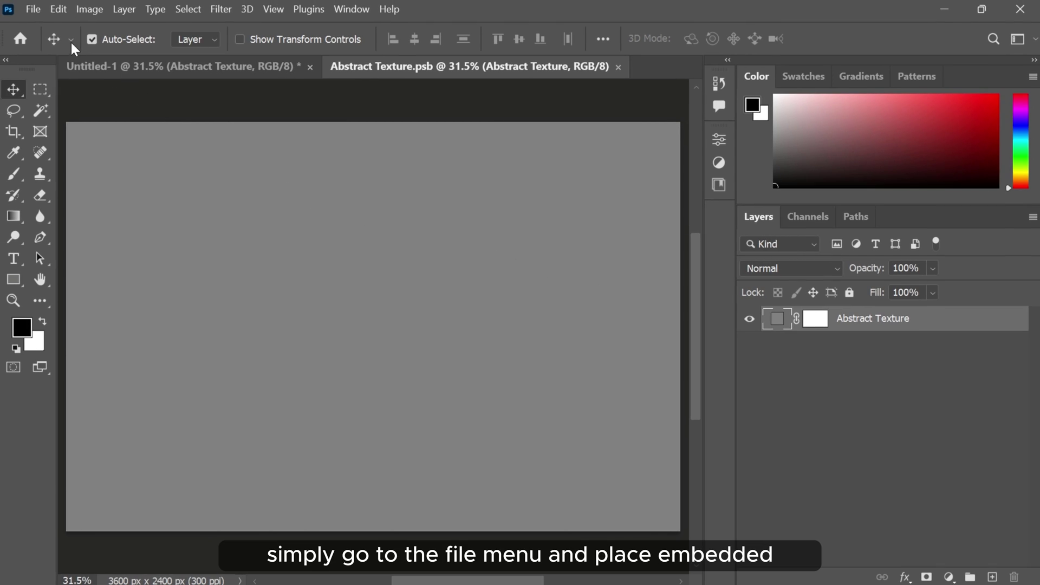
- Place Embedded the photo pexels-fujifilm-north-america-3497181 into the smart object
{"action": "left_click", "coordinate": [32, 8]}
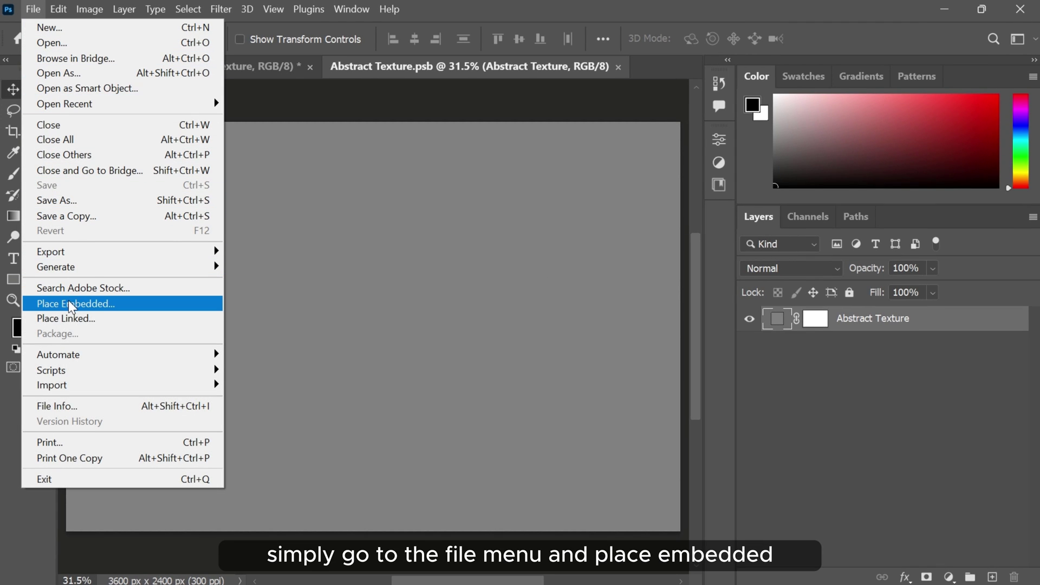
{"action": "left_click", "coordinate": [77, 304]}
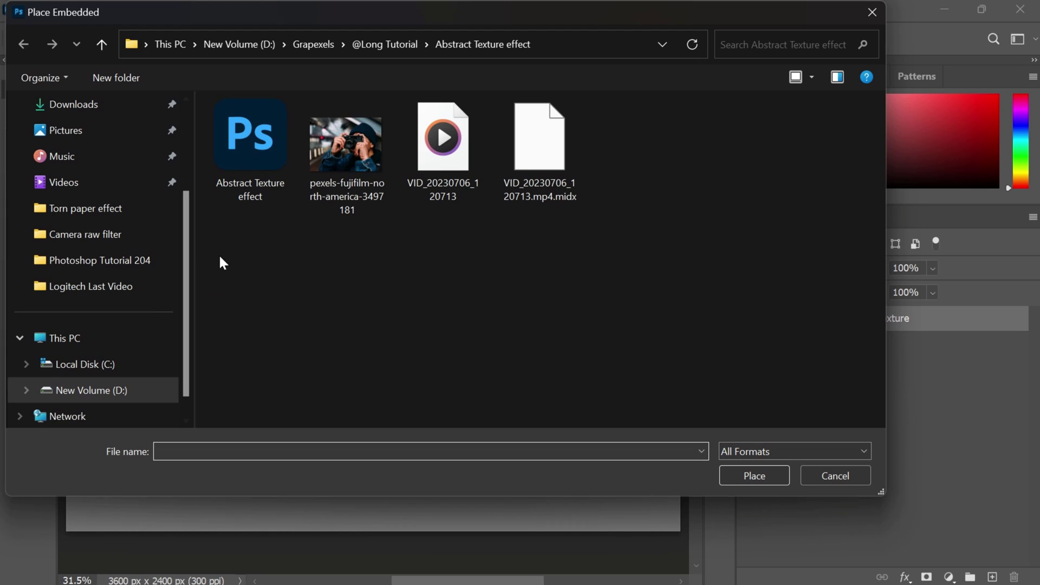
{"action": "left_click", "coordinate": [368, 179]}
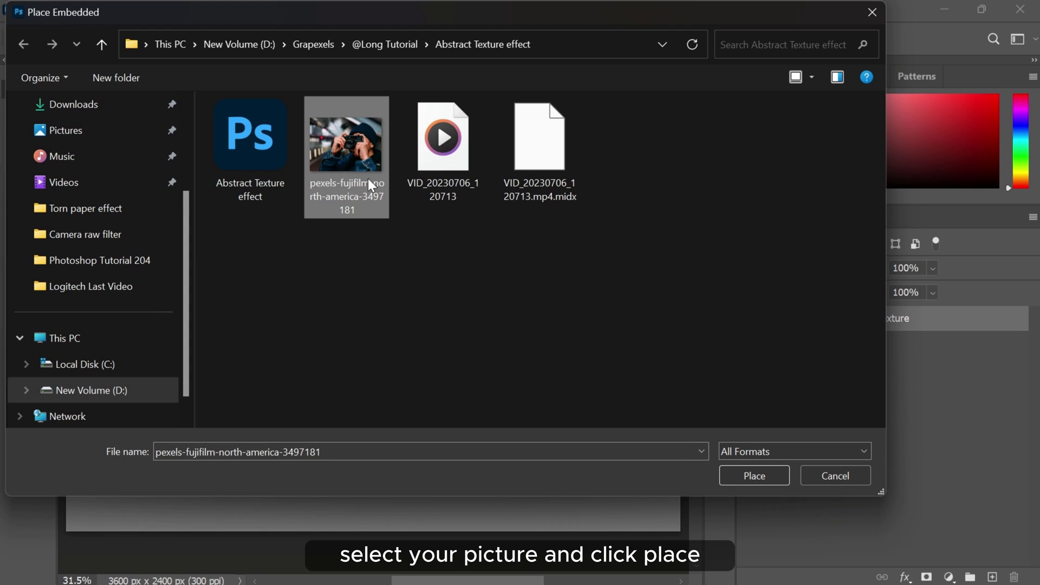
{"action": "left_click", "coordinate": [747, 473]}
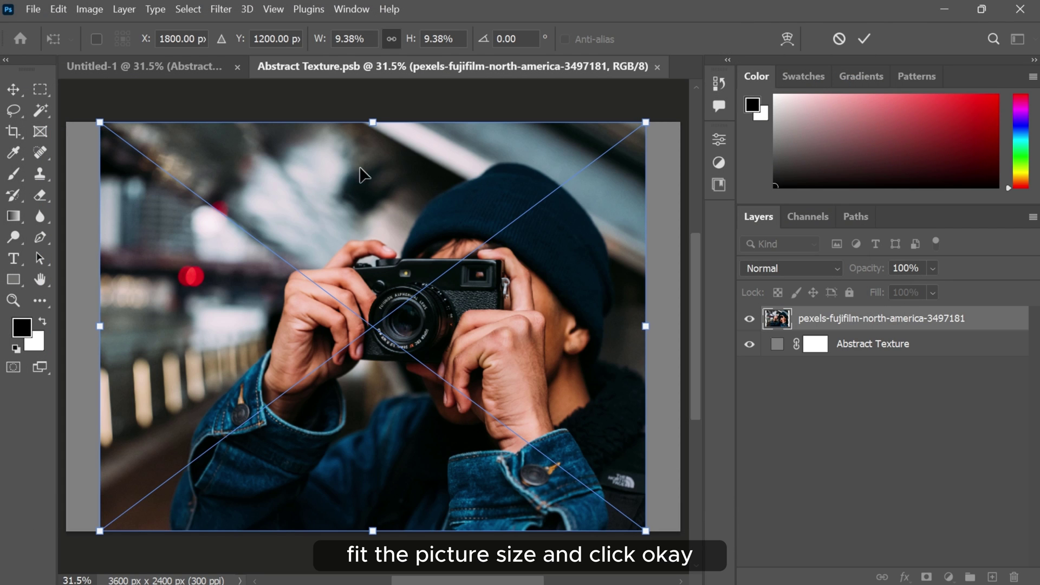
- Scale the placed photo to fill the canvas, centre it, and commit the transform
{"action": "mouse_move", "coordinate": [373, 531]}
{"action": "left_mouse_down"}
{"action": "mouse_move", "coordinate": [374, 570]}
{"action": "mouse_move", "coordinate": [371, 537]}
{"action": "mouse_move", "coordinate": [375, 545]}
{"action": "left_mouse_up"}
{"action": "left_click_drag", "start_coordinate": [374, 98], "coordinate": [375, 82]}
{"action": "scroll", "coordinate": [454, 242], "scroll_direction": "down", "scroll_amount": 1}
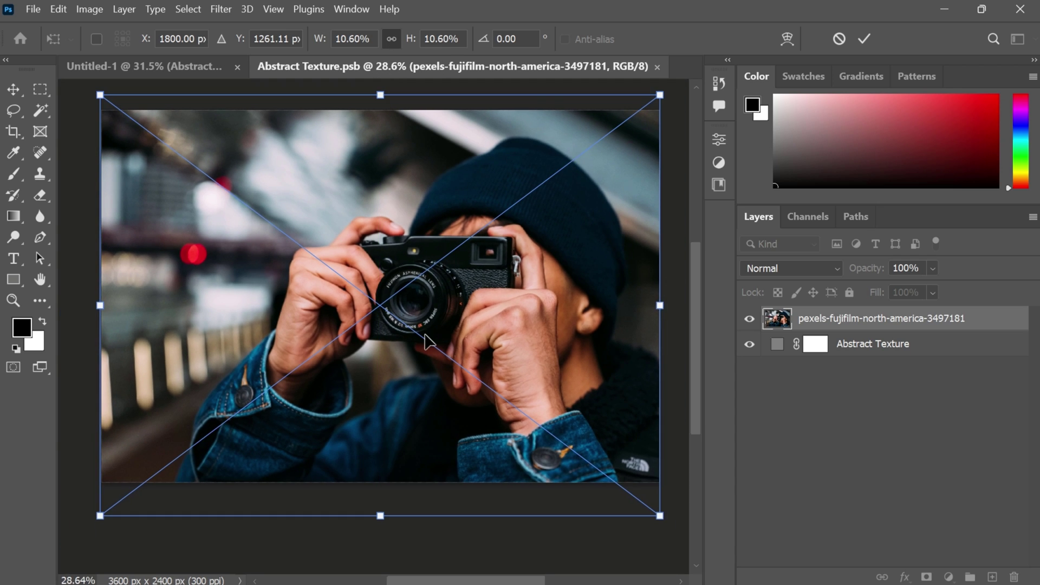
{"action": "left_click_drag", "start_coordinate": [425, 335], "coordinate": [472, 319]}
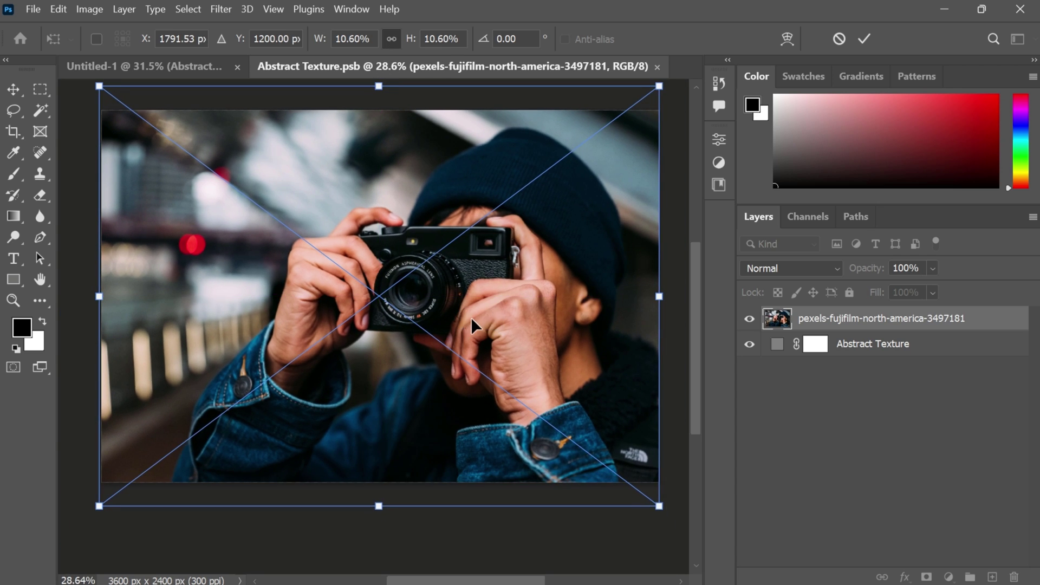
{"action": "left_click", "coordinate": [865, 38]}
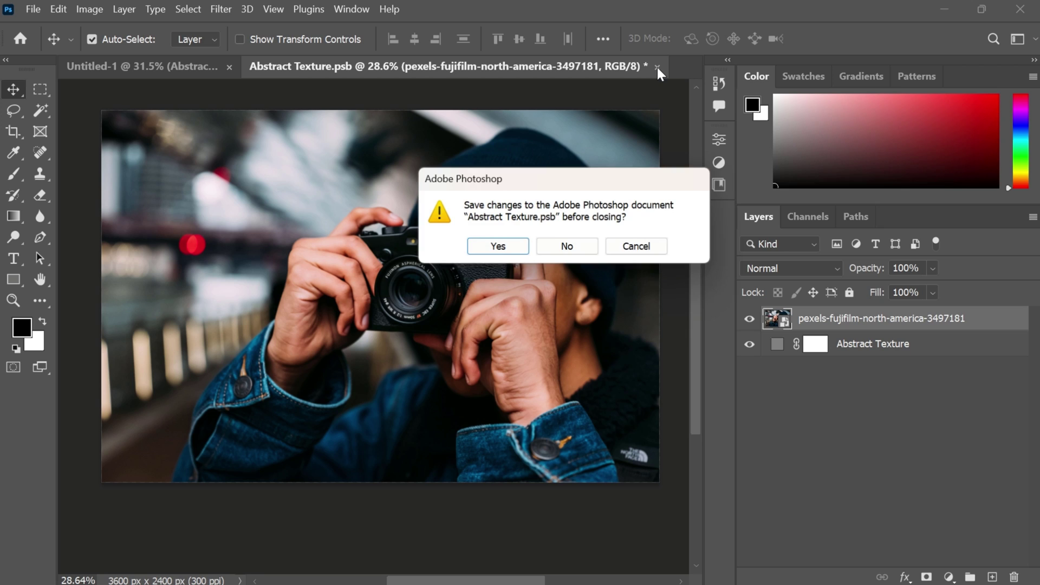
- Save the Abstract Texture.psb changes on closing, returning to Untitled-1
{"action": "left_click", "coordinate": [497, 247]}
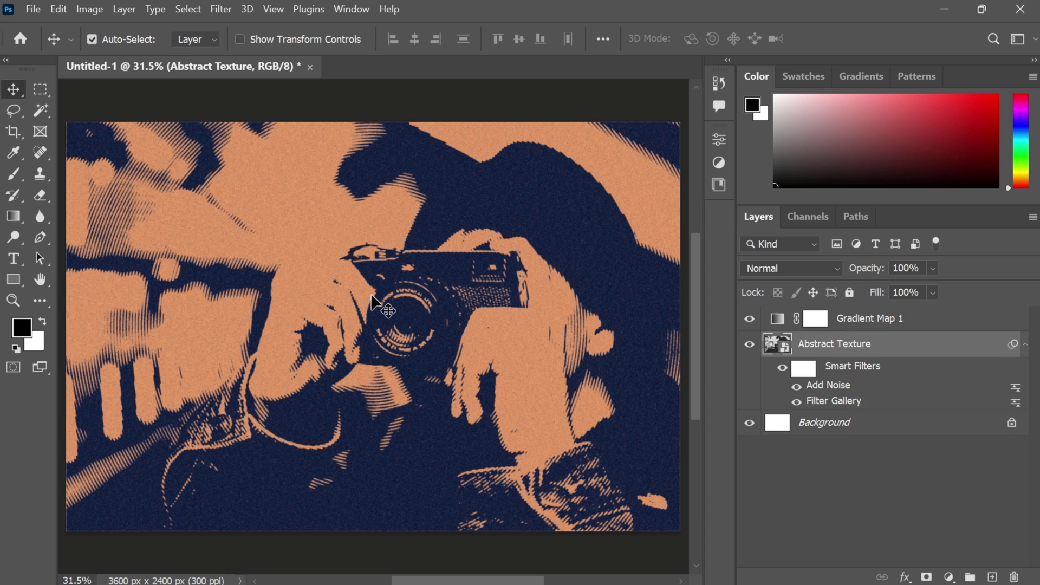
- Reopen the Filter Gallery smart filter and set Halftone Pattern size 3 and Torn Edges contrast 9
{"action": "double_click", "coordinate": [837, 403]}
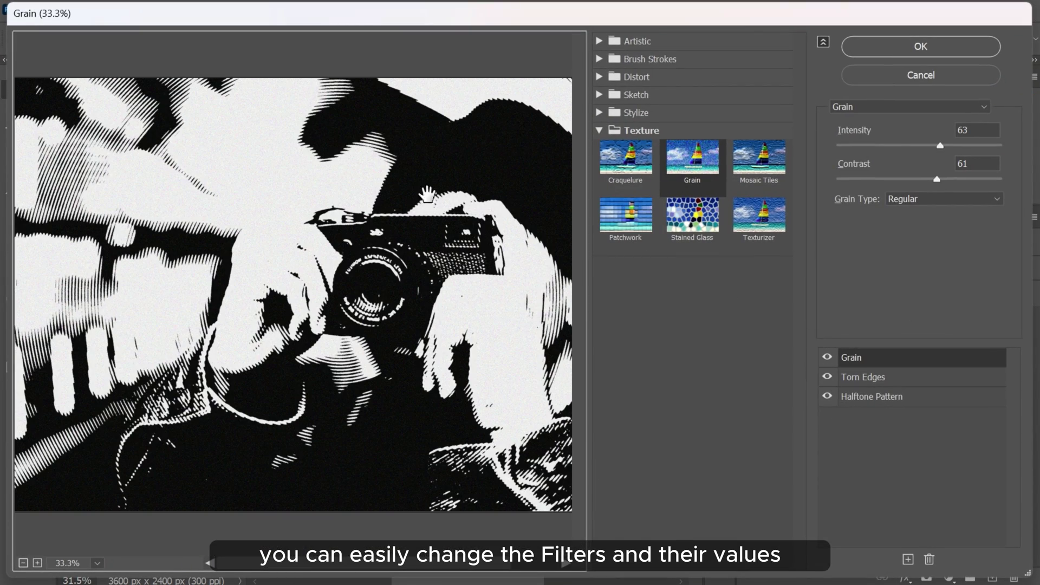
{"action": "left_click", "coordinate": [867, 398]}
{"action": "left_click_drag", "start_coordinate": [882, 146], "coordinate": [878, 145]}
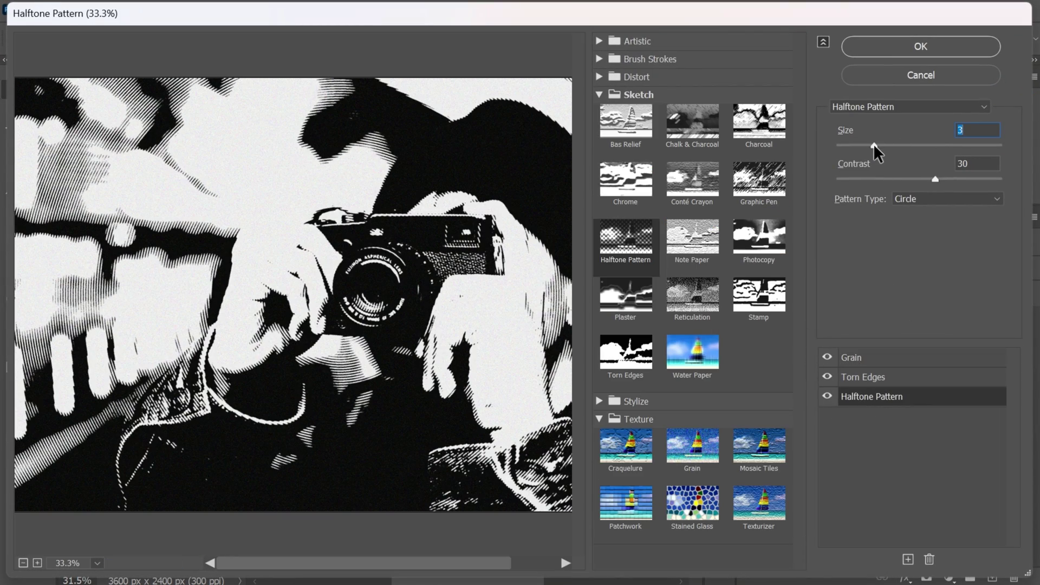
{"action": "left_click_drag", "start_coordinate": [935, 179], "coordinate": [889, 214]}
{"action": "left_click", "coordinate": [863, 377]}
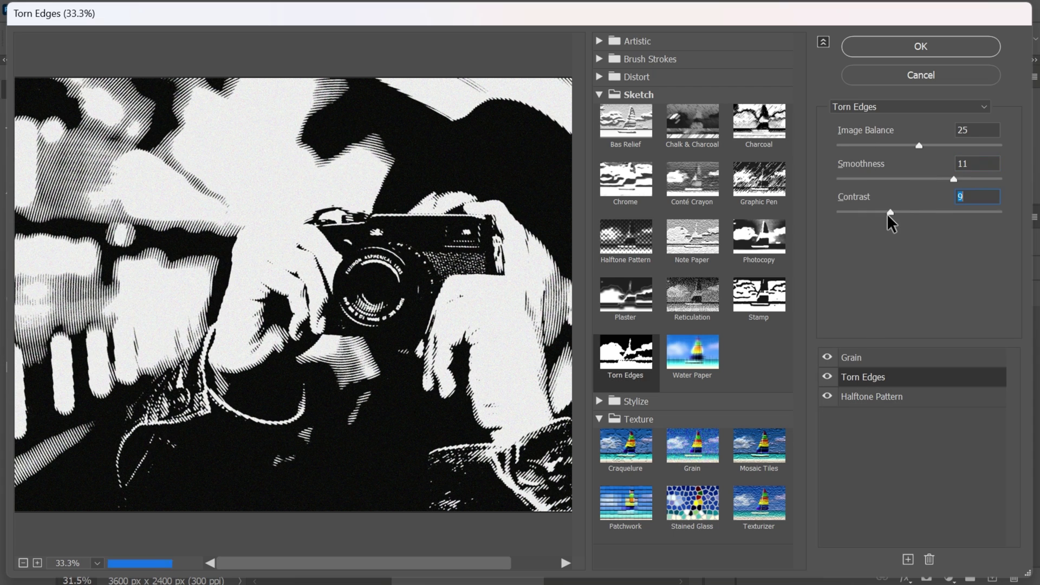
{"action": "left_click_drag", "start_coordinate": [919, 145], "coordinate": [935, 146]}
- Set Grain contrast to 47, apply the updated filters, and zoom out to view the whole image
{"action": "left_click", "coordinate": [851, 358]}
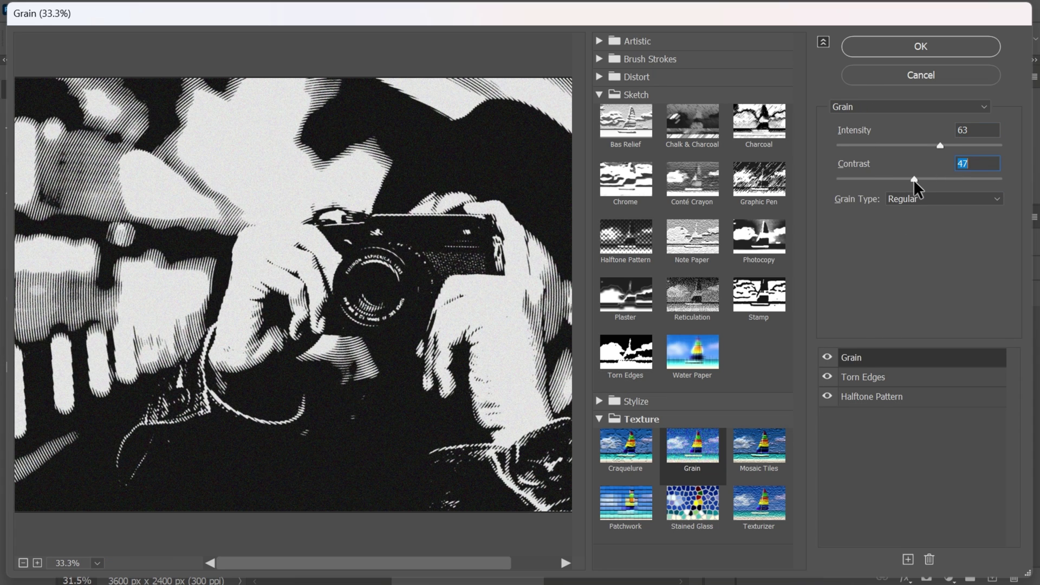
{"action": "key", "text": "Return"}
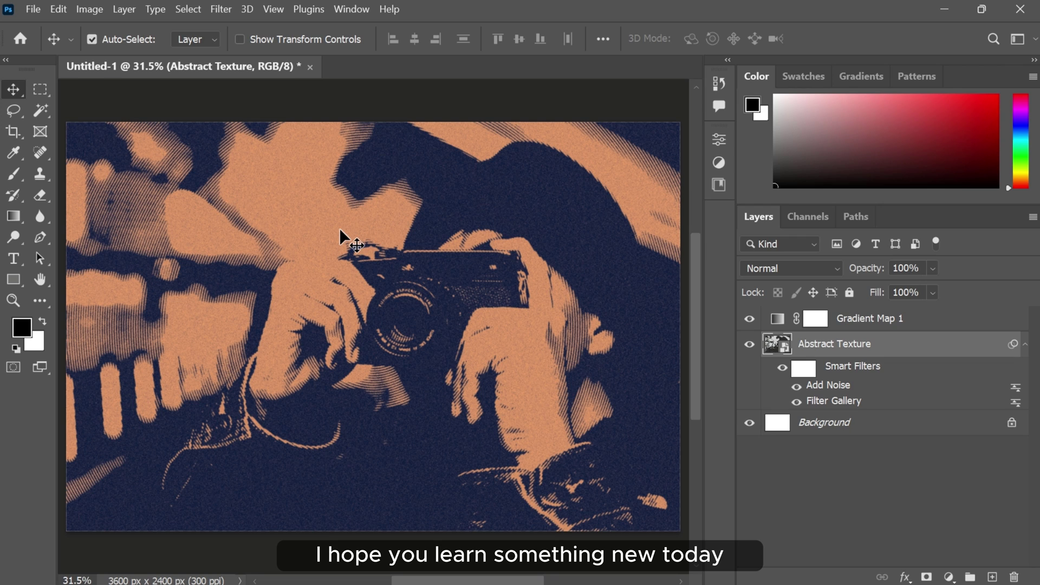
{"action": "key", "text": "ctrl"}
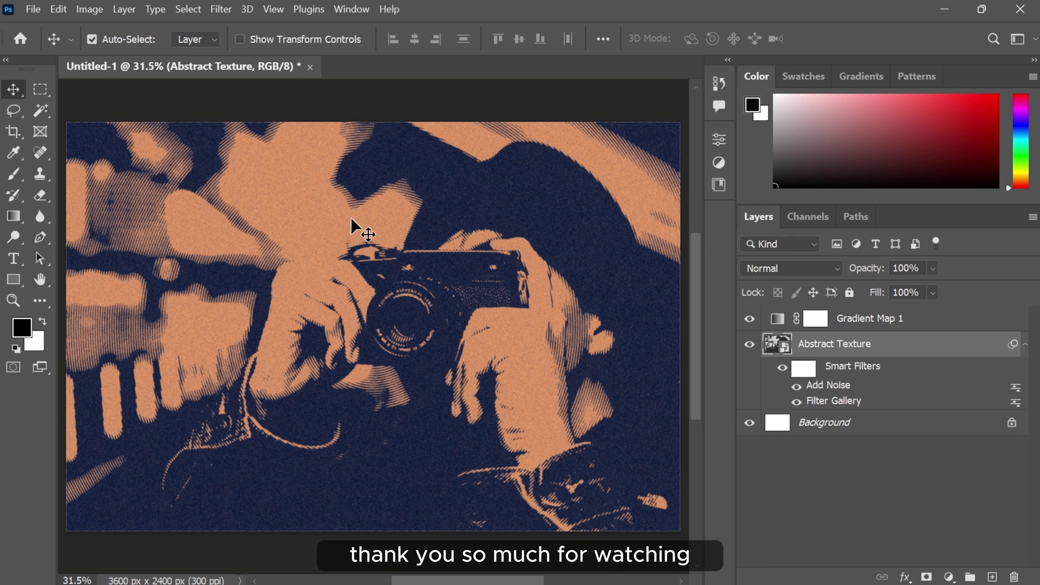
{"action": "scroll", "coordinate": [275, 209], "scroll_direction": "down", "scroll_amount": 2}
{"action": "scroll", "coordinate": [275, 209], "scroll_direction": "up", "scroll_amount": 1}
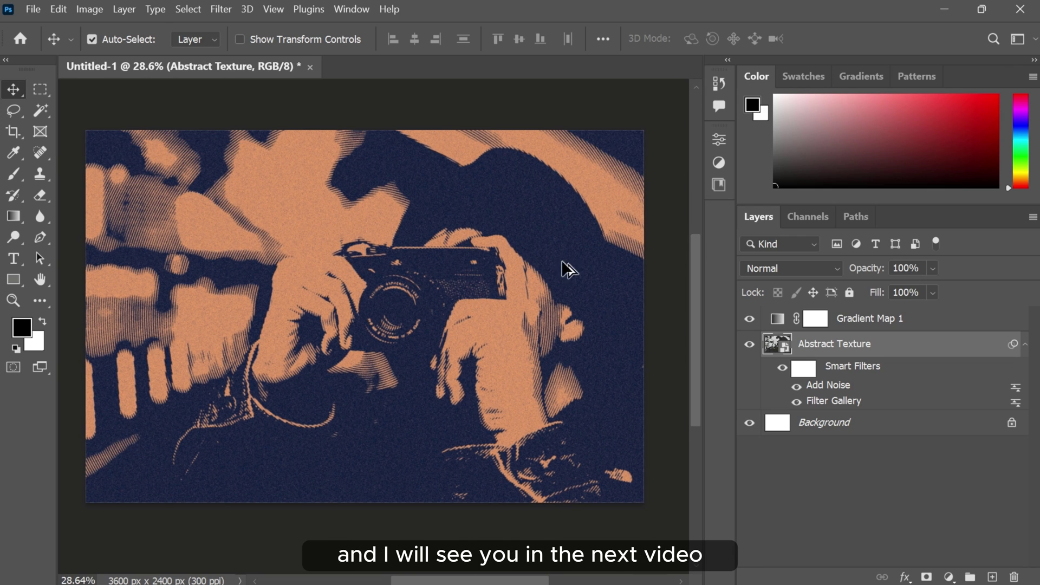